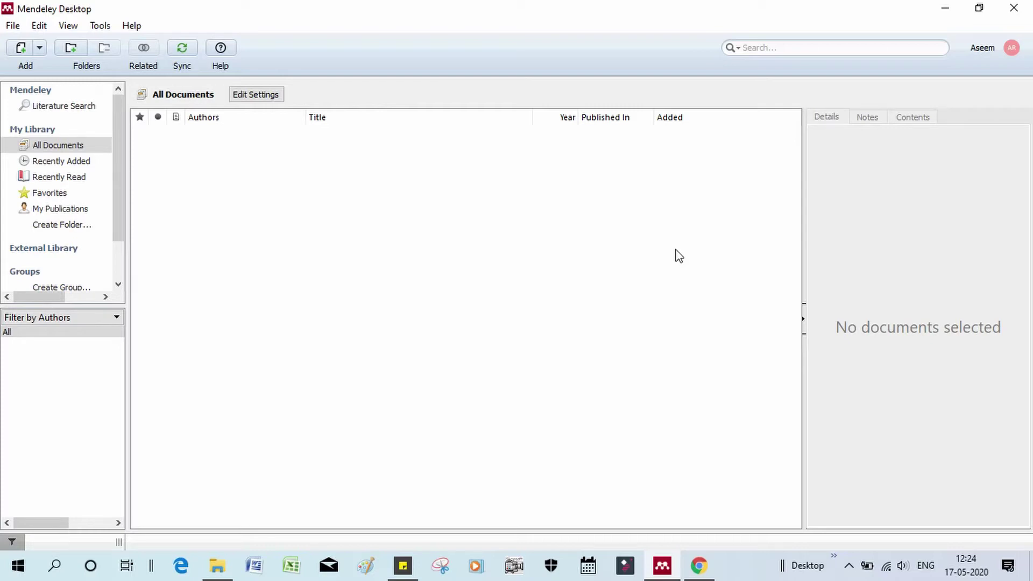
# Open the Tools menu in Mendeley Desktop's menu bar
pyautogui.click(102, 24)
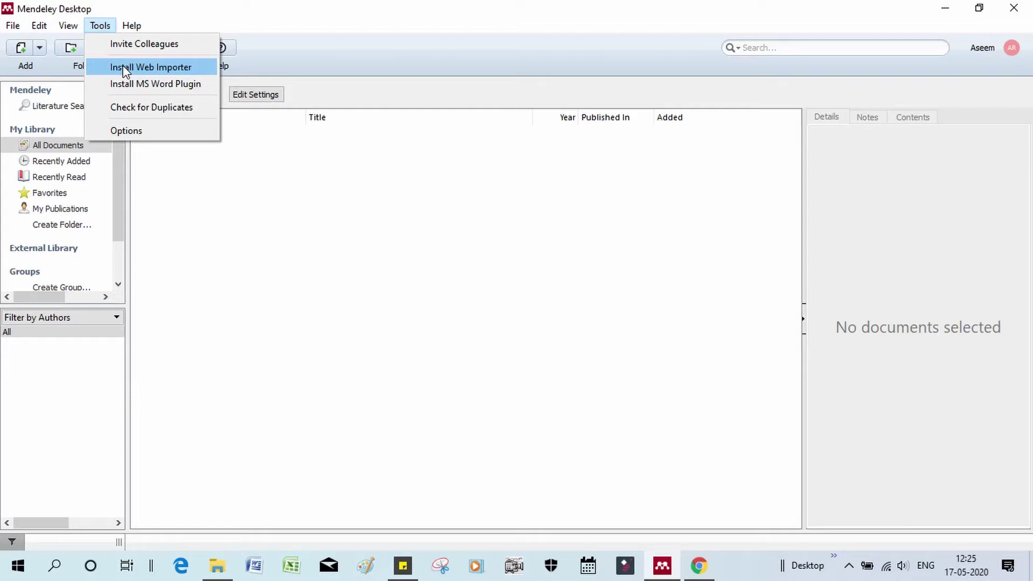
# Choose Install Web Importer and follow Get Web Importer for Chrome to its Chrome Web Store page
pyautogui.click(162, 69)
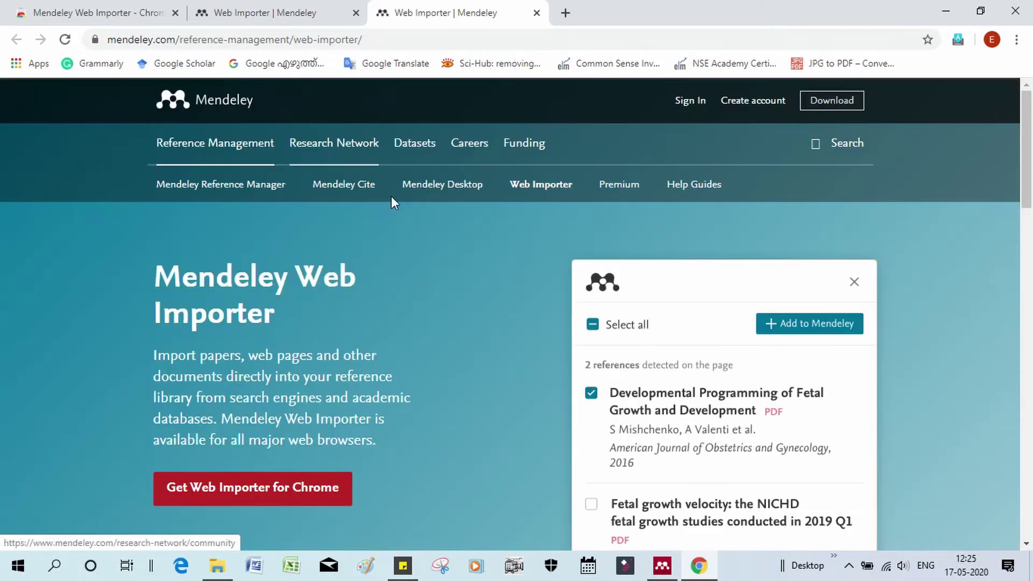
pyautogui.scroll(-1, 406, 222)
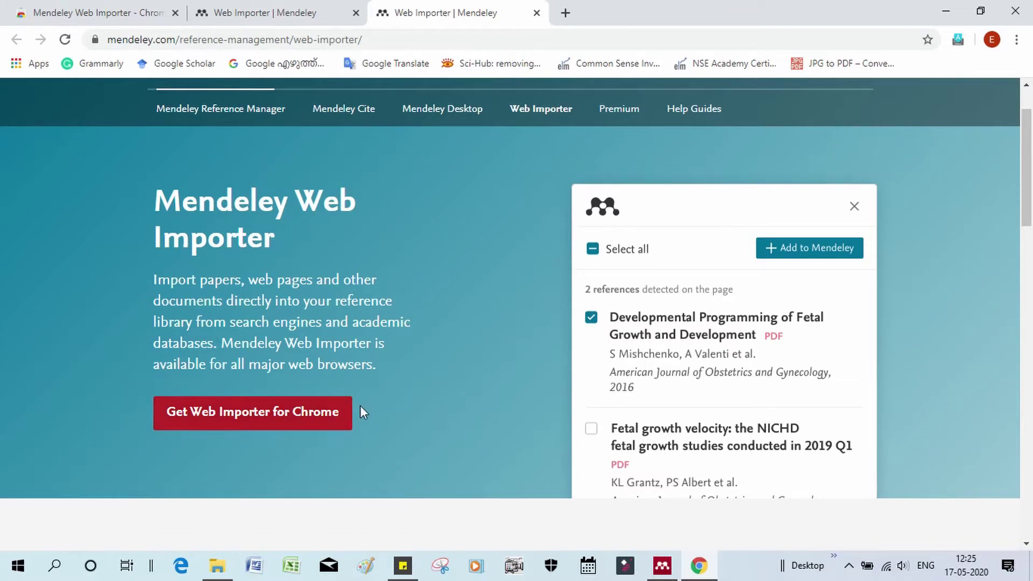
pyautogui.click(281, 425)
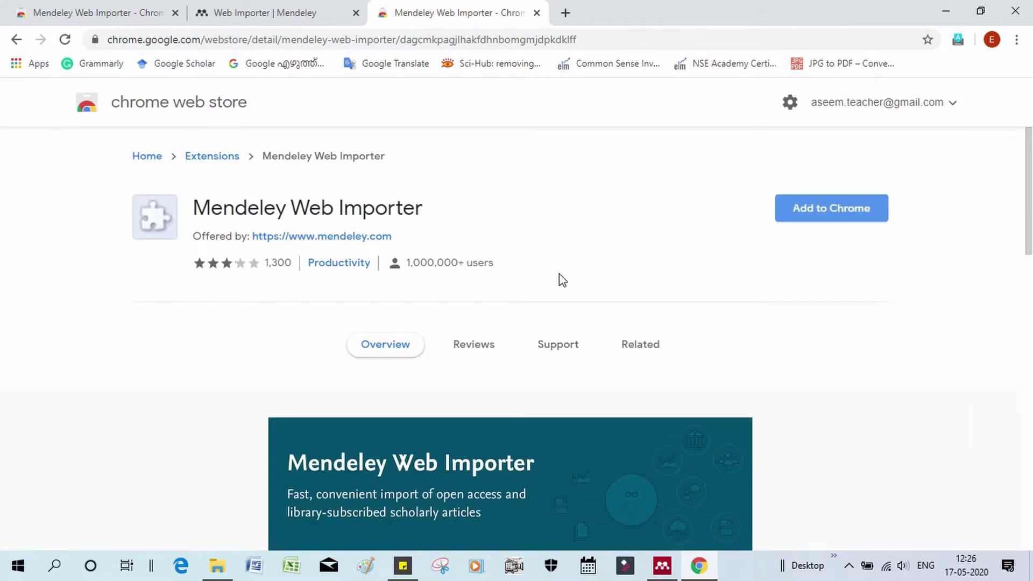
# Add the Mendeley Web Importer extension to Chrome and confirm Add extension
pyautogui.click(825, 210)
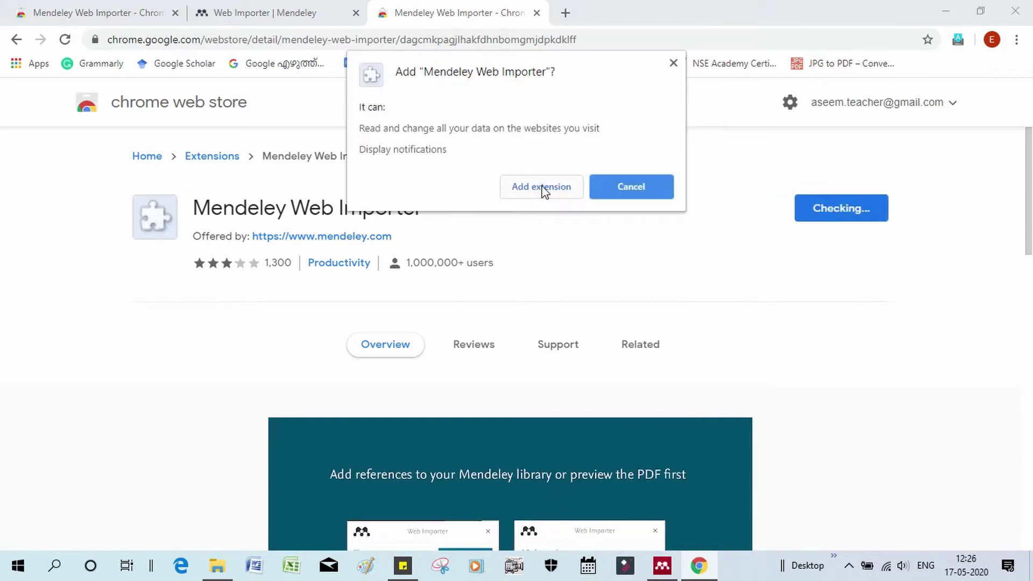
pyautogui.click(543, 187)
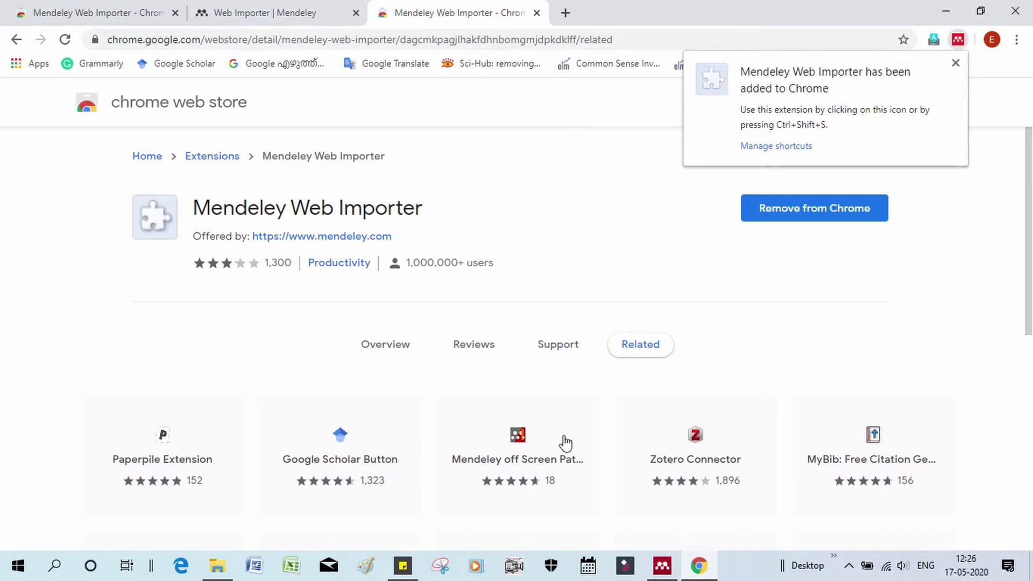
# Install the MS Word citation plugin from Tools and verify Uninstall MS Word Plugin now appears
pyautogui.click(662, 565)
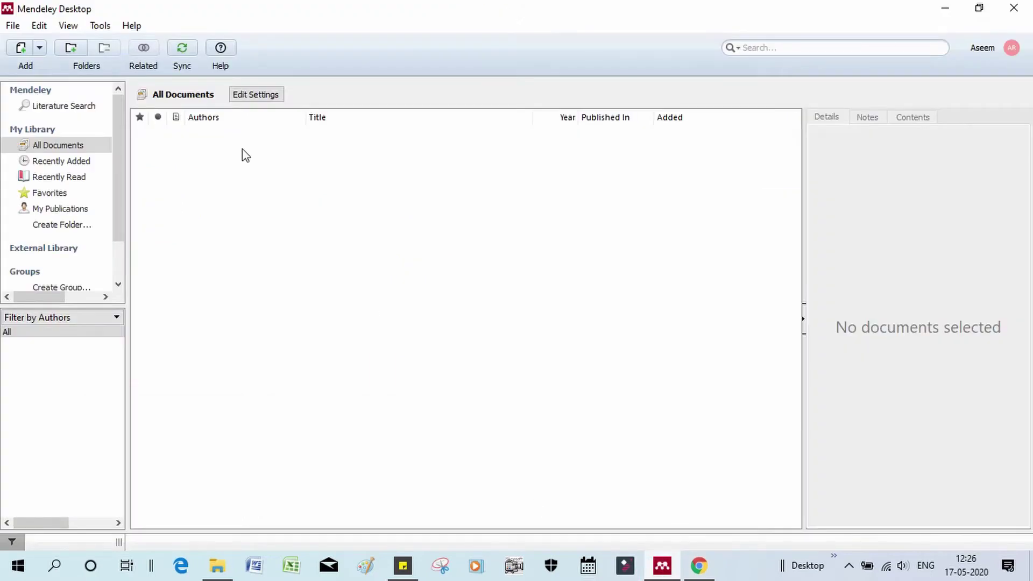
pyautogui.click(104, 27)
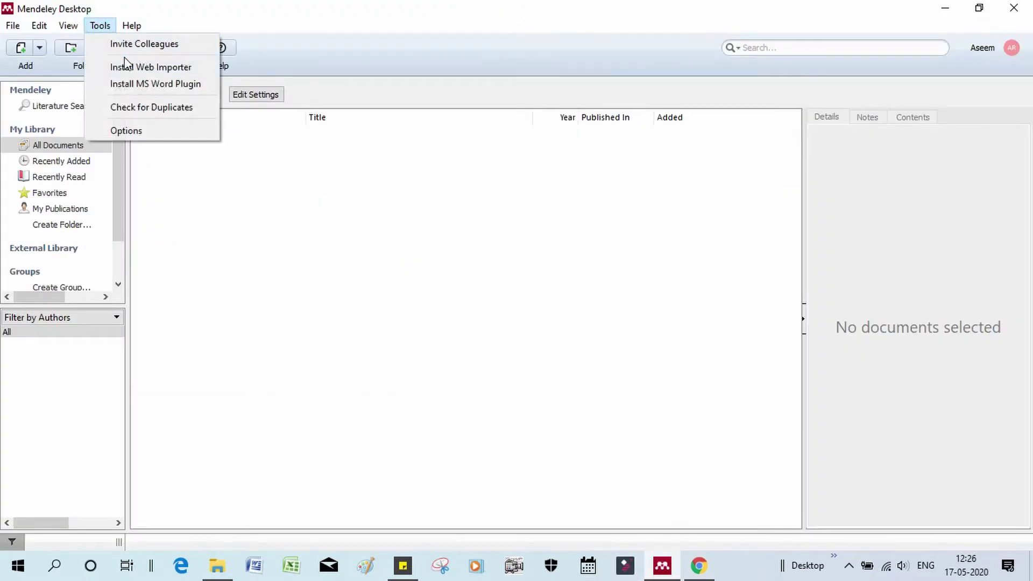
pyautogui.click(136, 85)
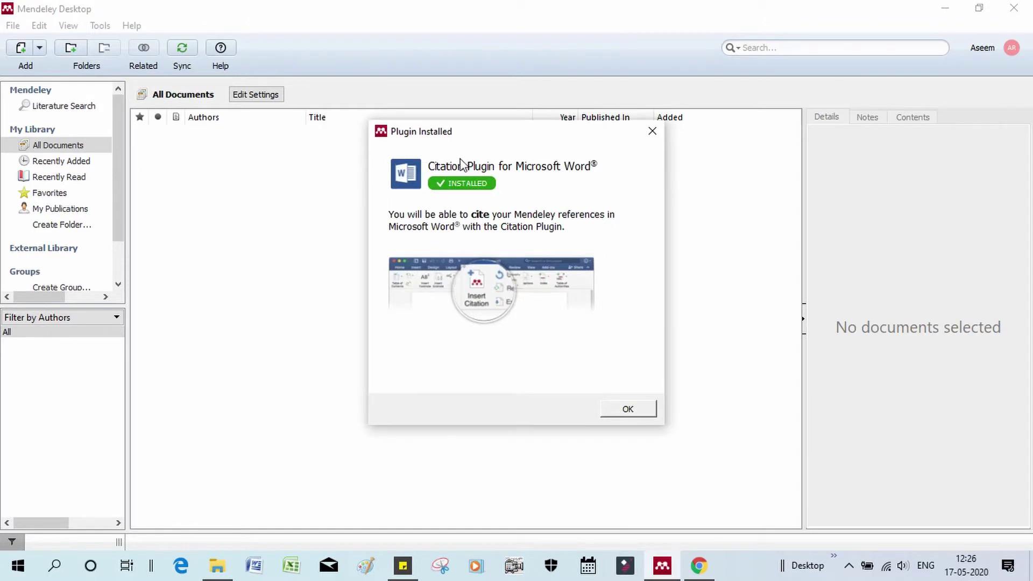
pyautogui.click(624, 409)
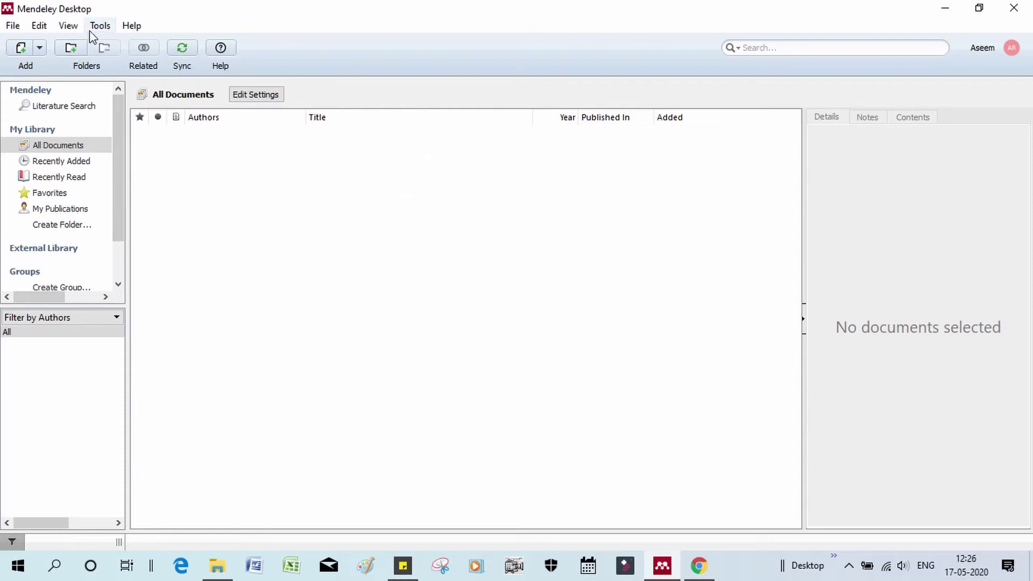
pyautogui.click(98, 26)
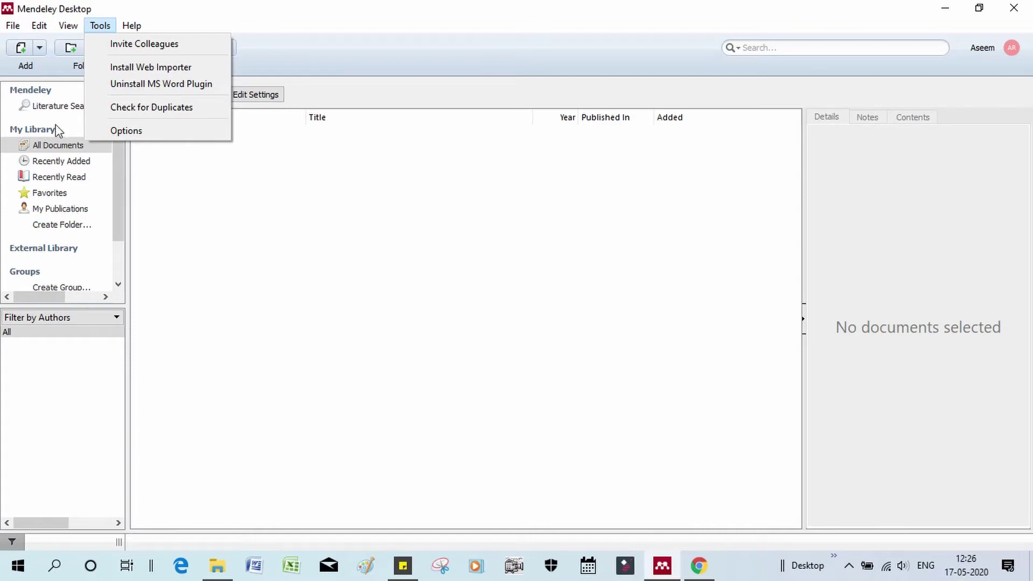
pyautogui.click(247, 168)
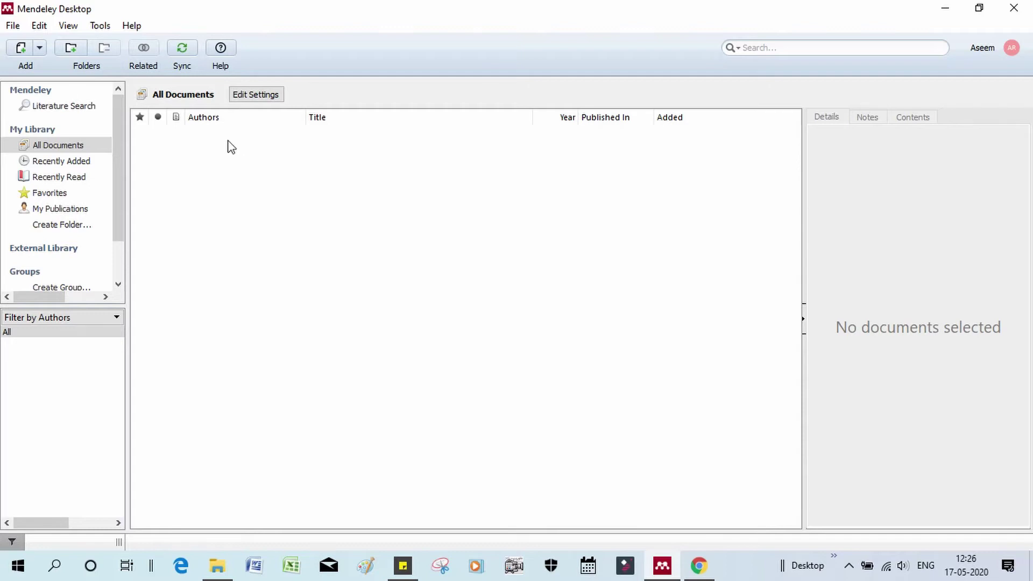
pyautogui.click(40, 48)
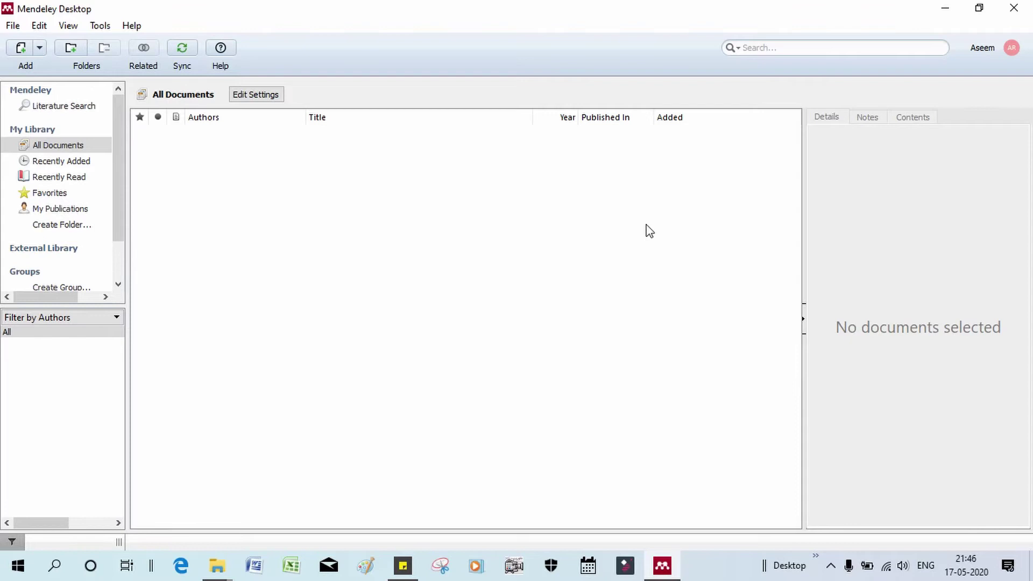
# Add all four files from Documents > Mendeley tutorial > Module 2 > Add file via Add Files
pyautogui.click(40, 49)
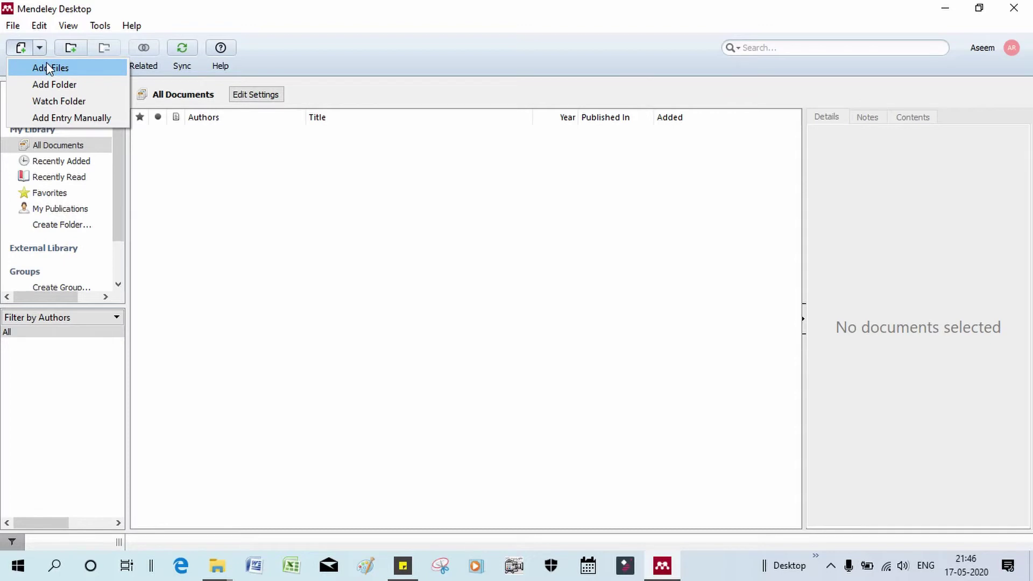
pyautogui.click(47, 63)
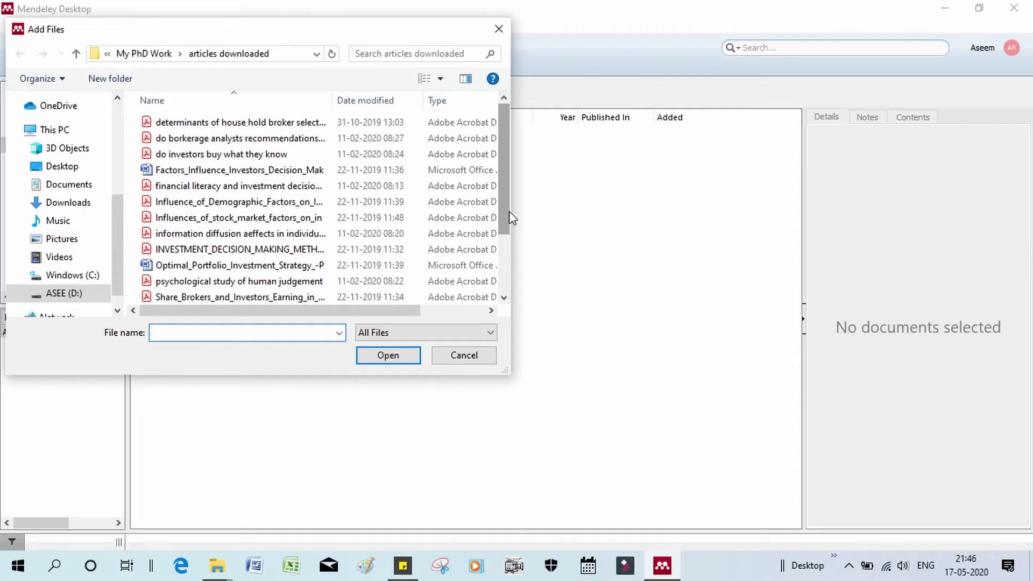
pyautogui.click(69, 184)
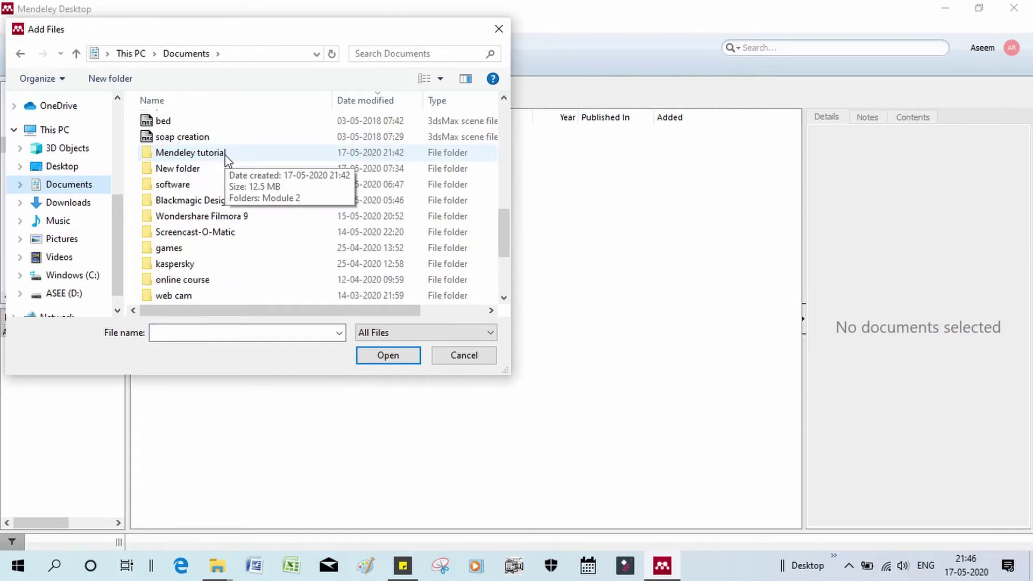
pyautogui.doubleClick(225, 153)
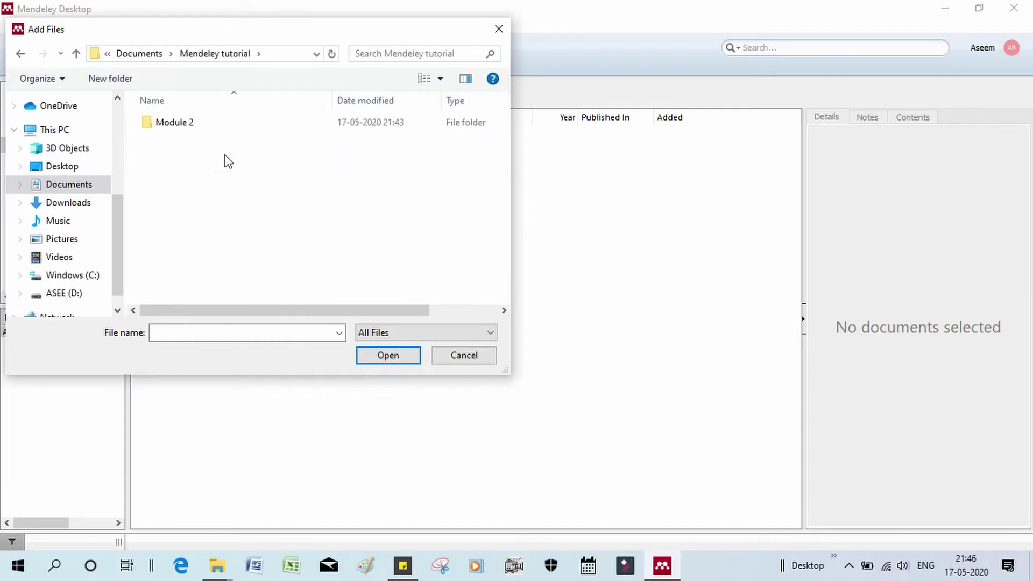
pyautogui.doubleClick(189, 122)
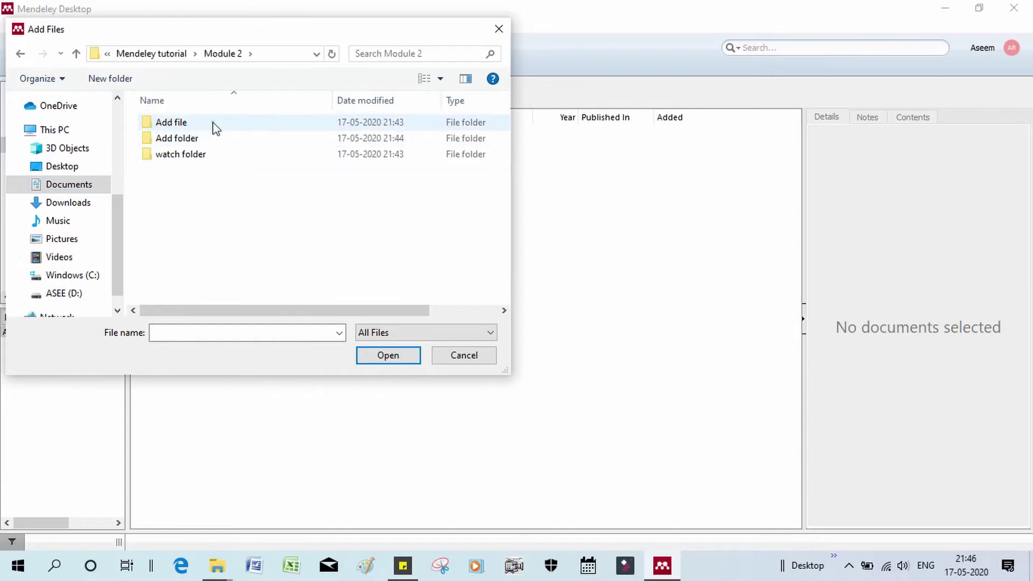
pyautogui.doubleClick(214, 124)
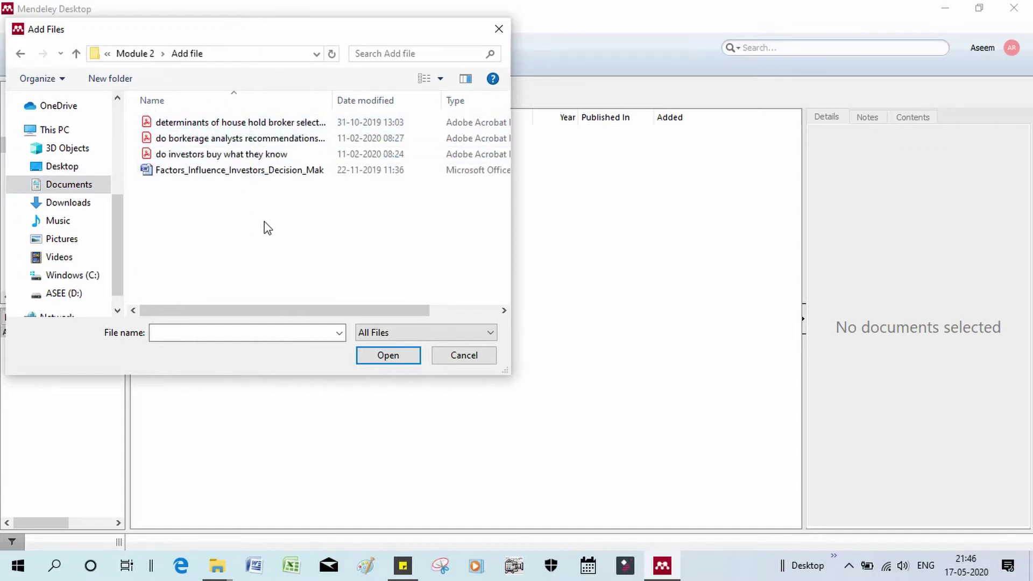
pyautogui.moveTo(139, 119); pyautogui.dragTo(210, 188)
pyautogui.click(383, 356)
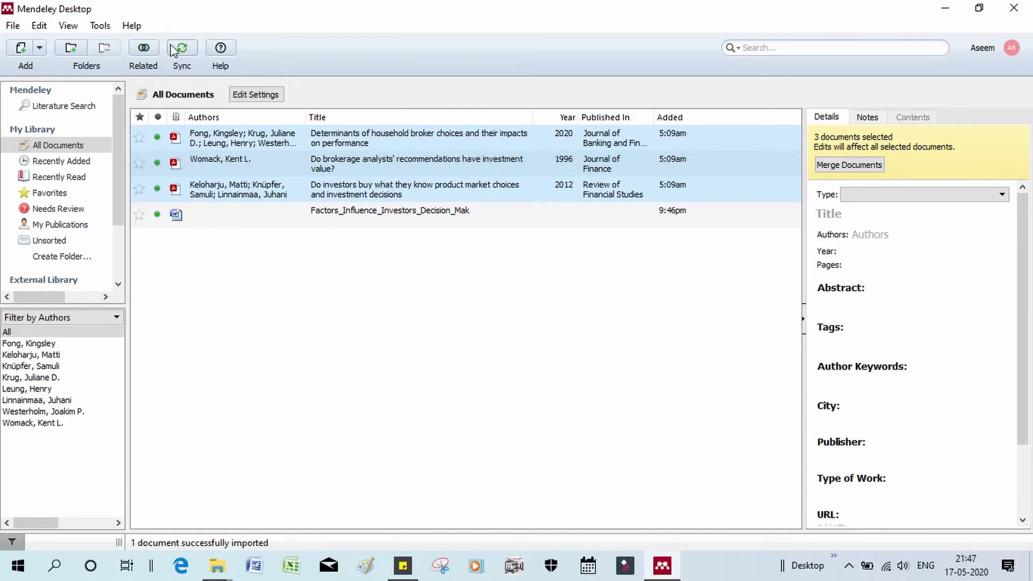
# Run Sync to upload the four newly added documents to the Mendeley account
pyautogui.click(186, 47)
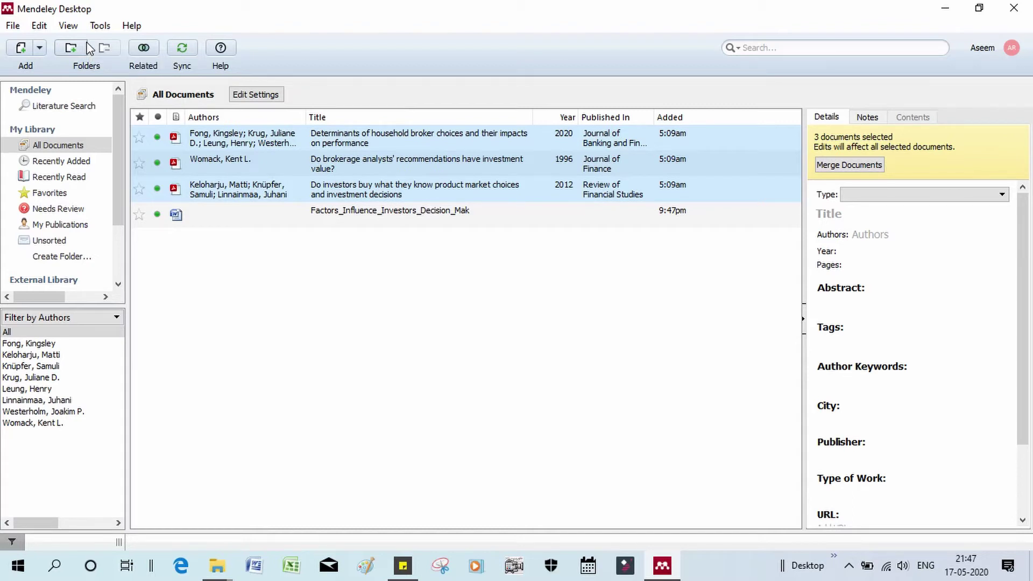
# Import the 'Add folder' directory from ASEE (D:) > Mendeley tutorial > Module 2 via Add Folder
pyautogui.click(40, 48)
pyautogui.click(53, 85)
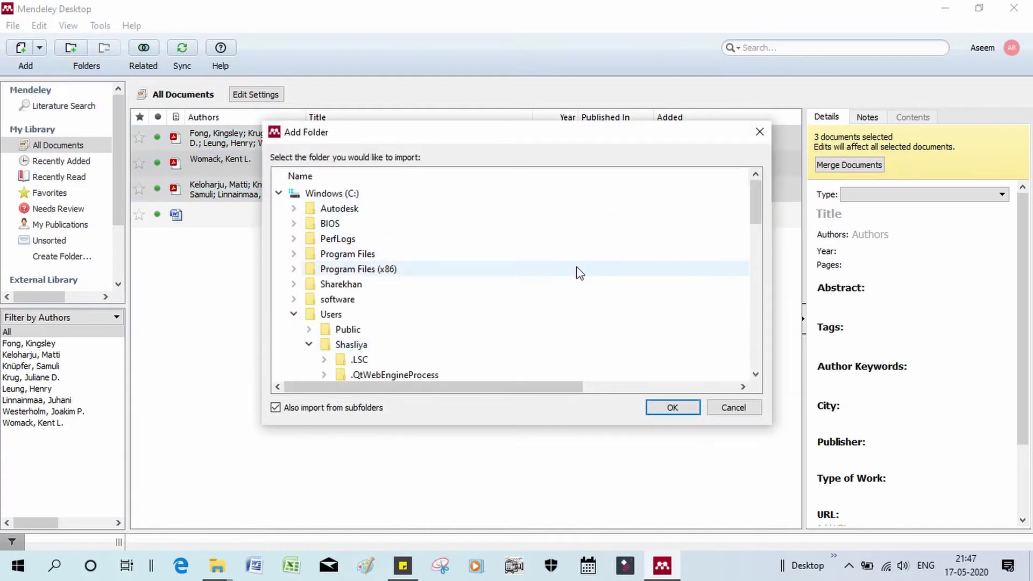
pyautogui.scroll(-3, 578, 272)
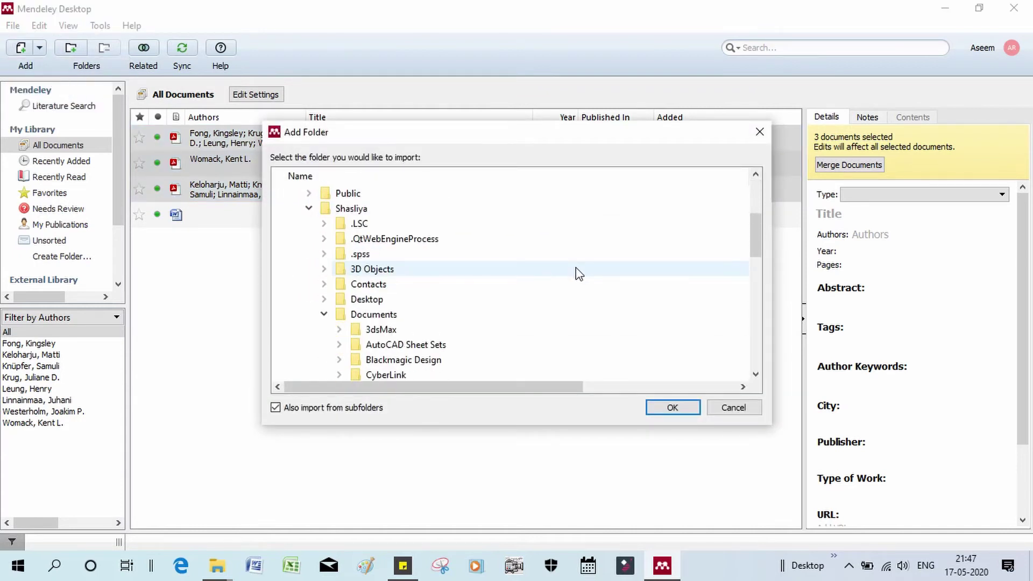
pyautogui.scroll(-7, 577, 273)
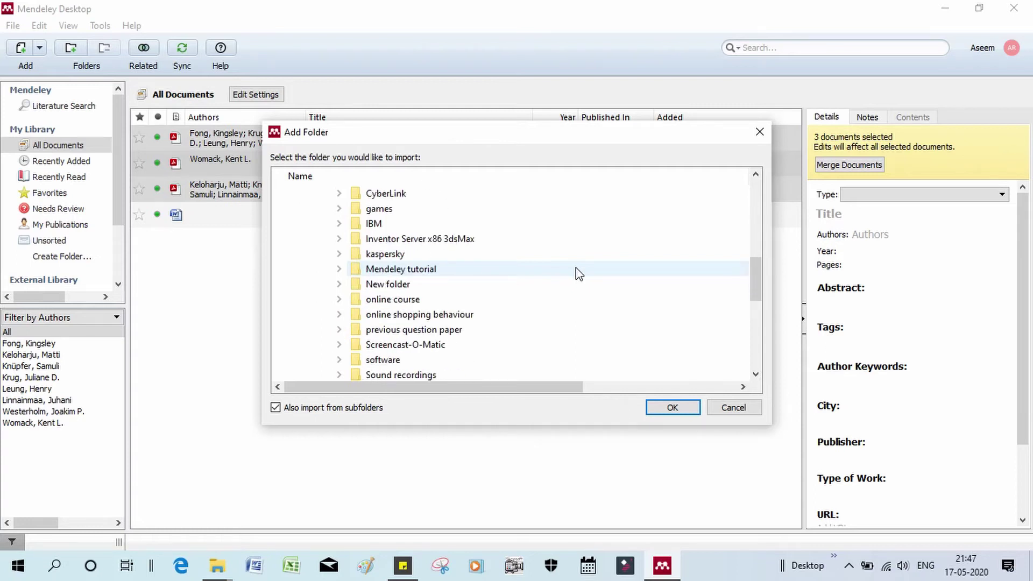
pyautogui.scroll(-3, 575, 267)
pyautogui.click(337, 346)
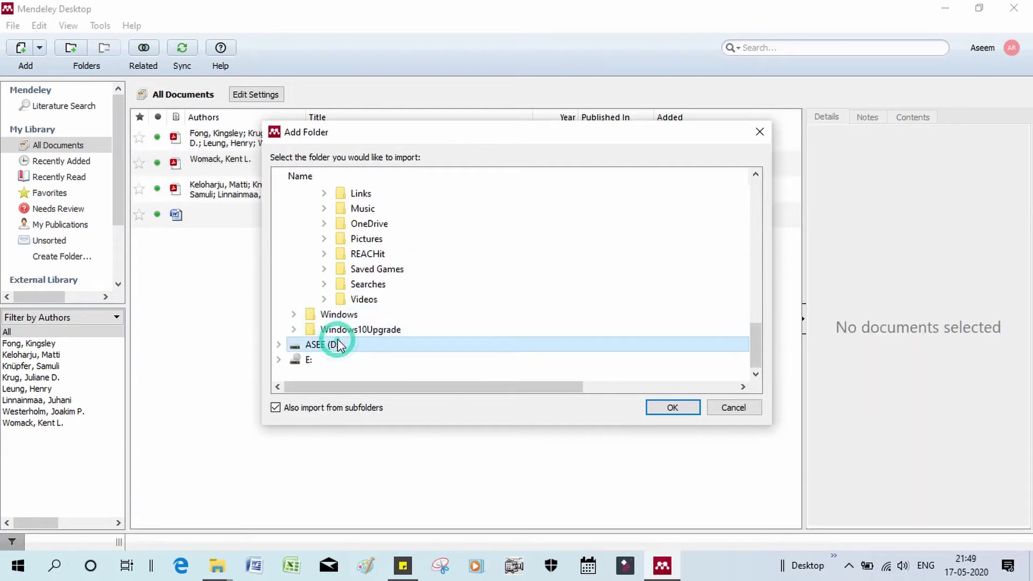
pyautogui.doubleClick(339, 346)
pyautogui.doubleClick(359, 346)
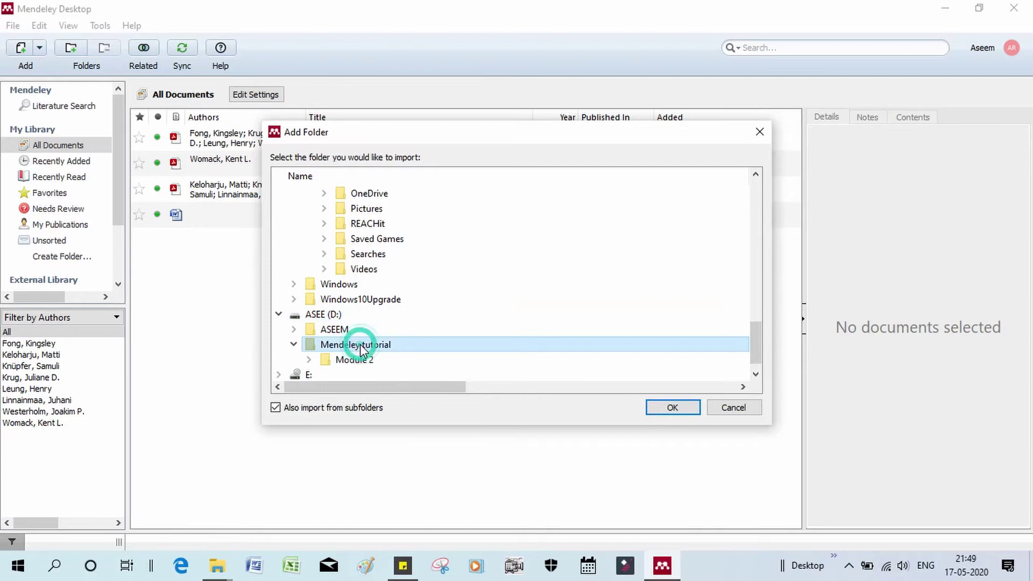
pyautogui.doubleClick(372, 360)
pyautogui.scroll(-1, 376, 361)
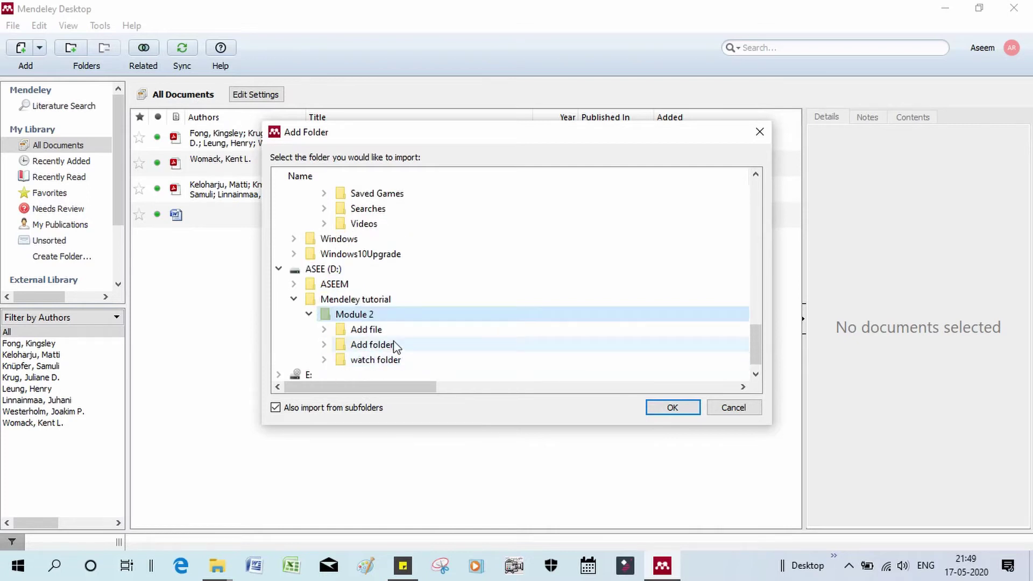
pyautogui.click(417, 349)
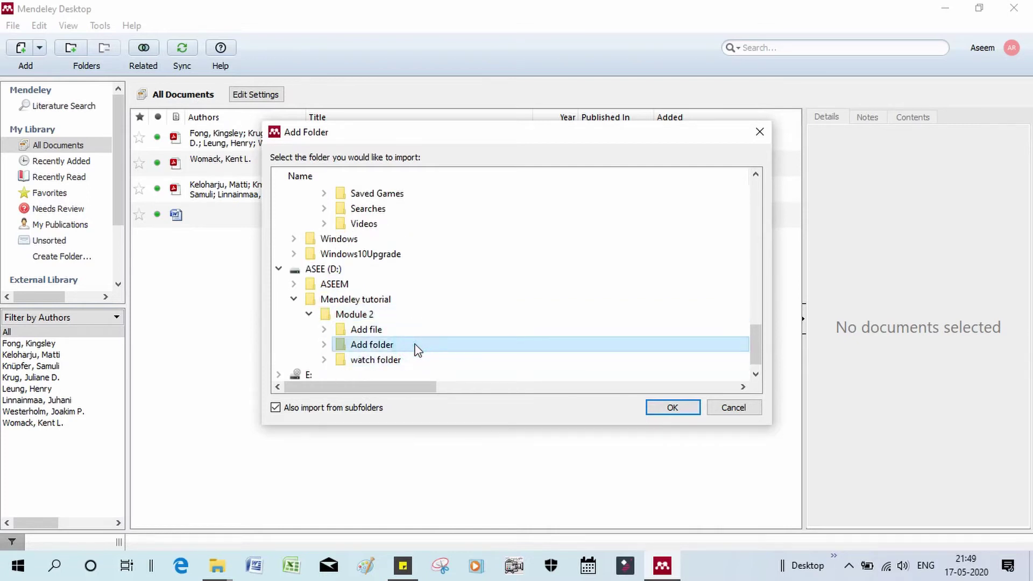
pyautogui.click(671, 407)
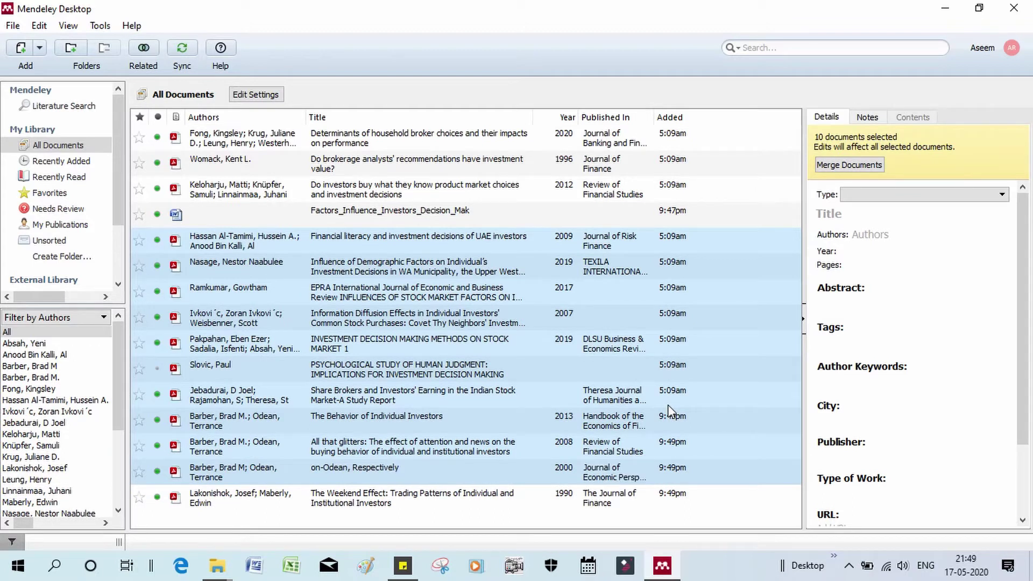
# Sync the fourteen-document library, then open the Add button's dropdown choices
pyautogui.click(176, 53)
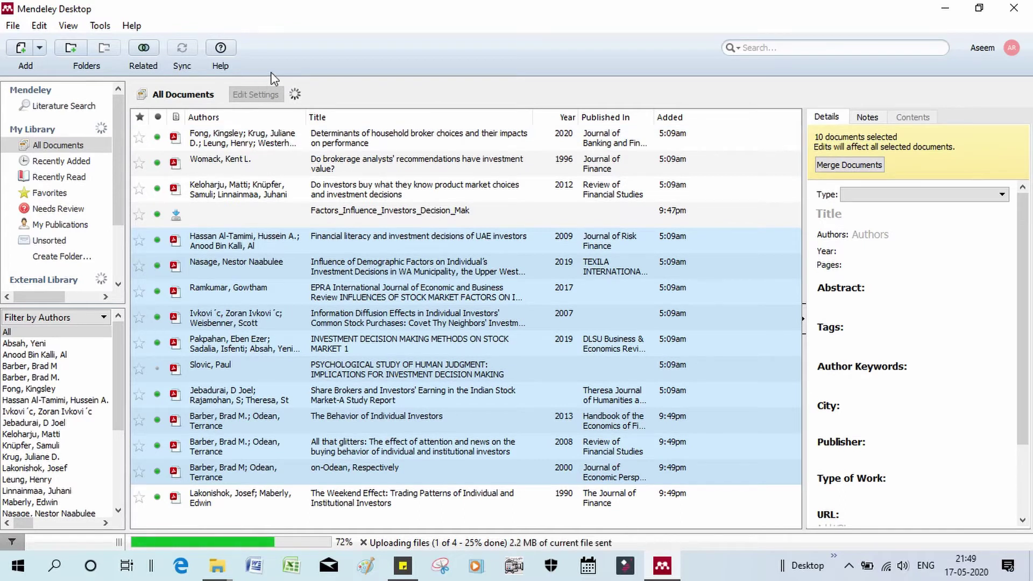
pyautogui.click(36, 47)
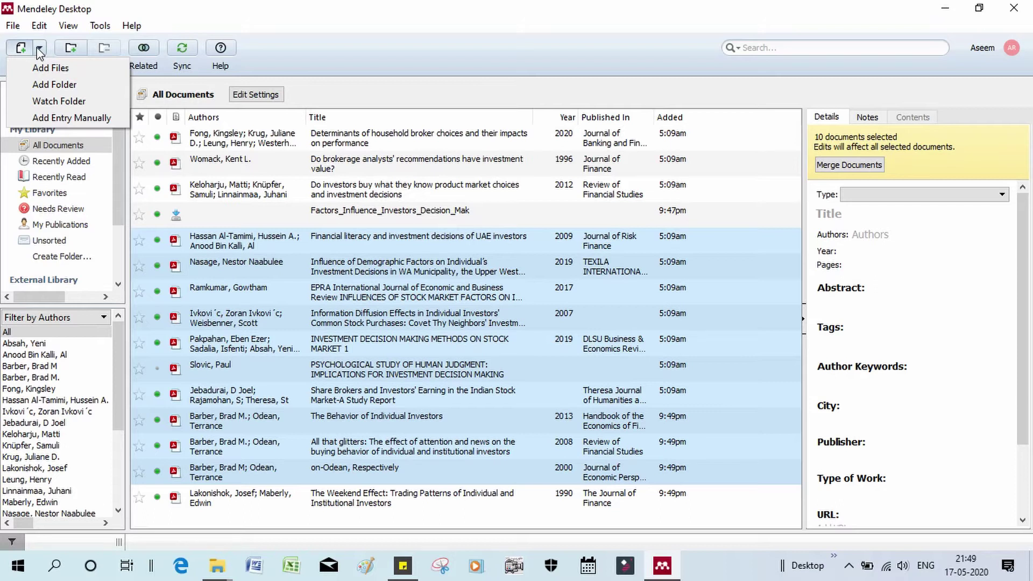
# Tick 'watch folder' under ASEE (D:) > Mendeley tutorial > Module 2 as a watched folder and apply
pyautogui.click(46, 100)
pyautogui.scroll(-3, 378, 248)
pyautogui.doubleClick(390, 393)
pyautogui.scroll(-1, 391, 397)
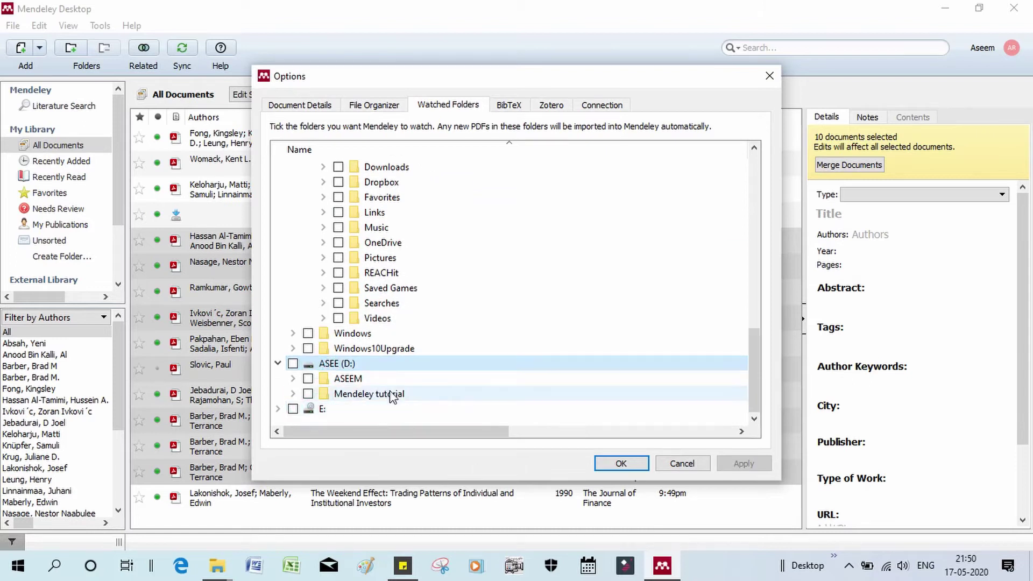
pyautogui.doubleClick(390, 393)
pyautogui.doubleClick(388, 394)
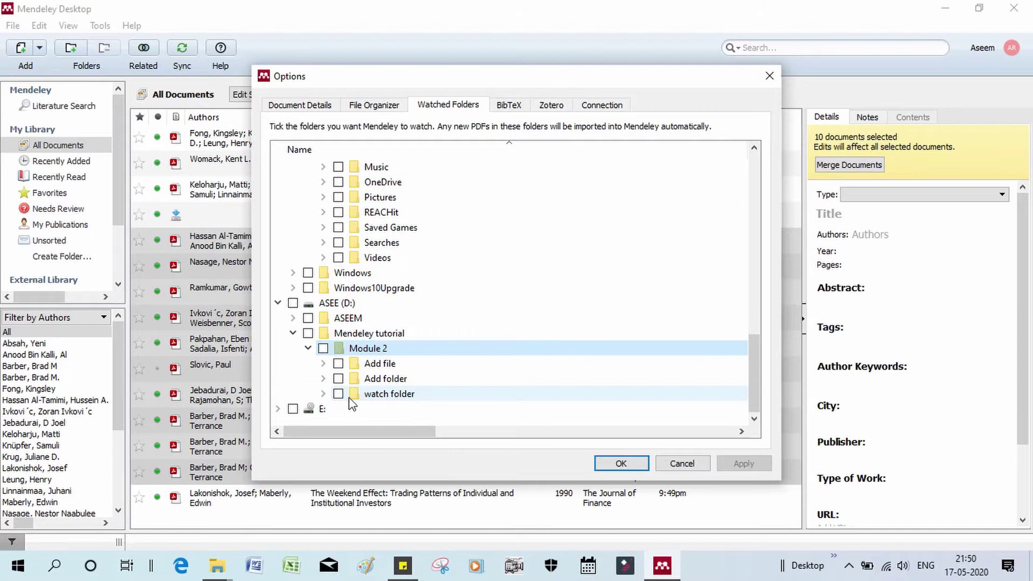
pyautogui.click(342, 394)
pyautogui.click(338, 394)
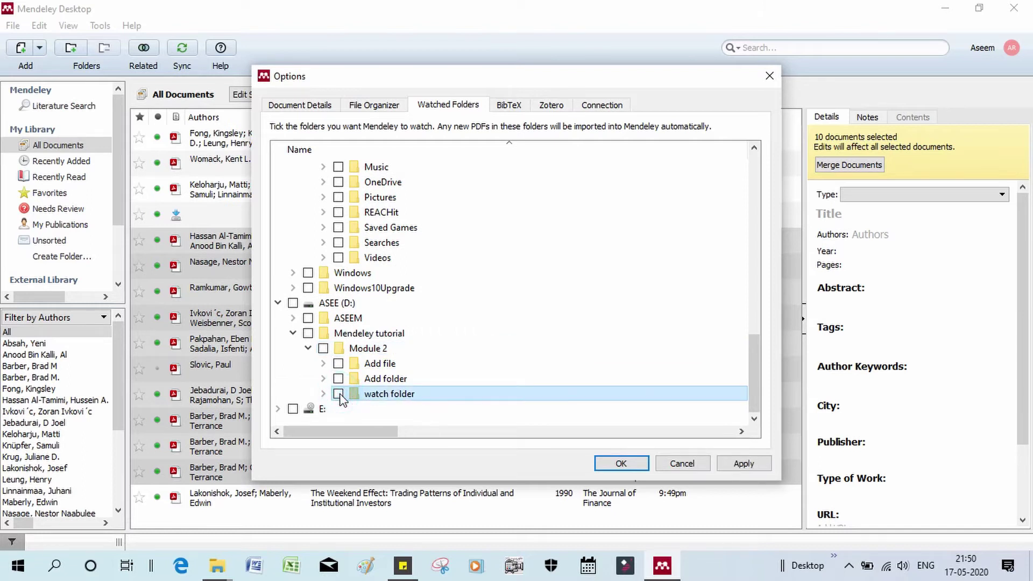
pyautogui.click(743, 464)
pyautogui.click(622, 464)
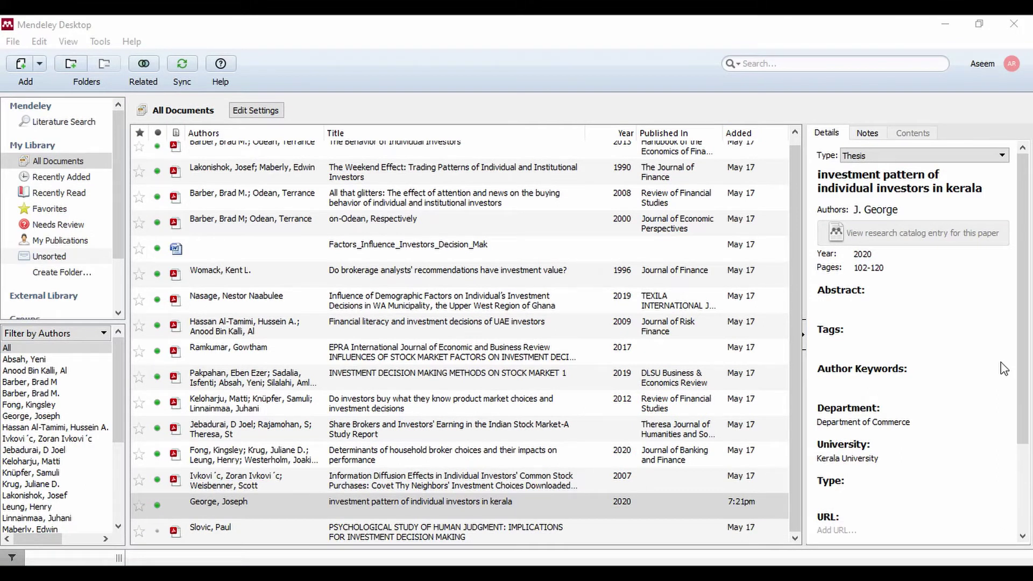
# Open the Add toolbar button's dropdown of document-adding options
pyautogui.click(38, 64)
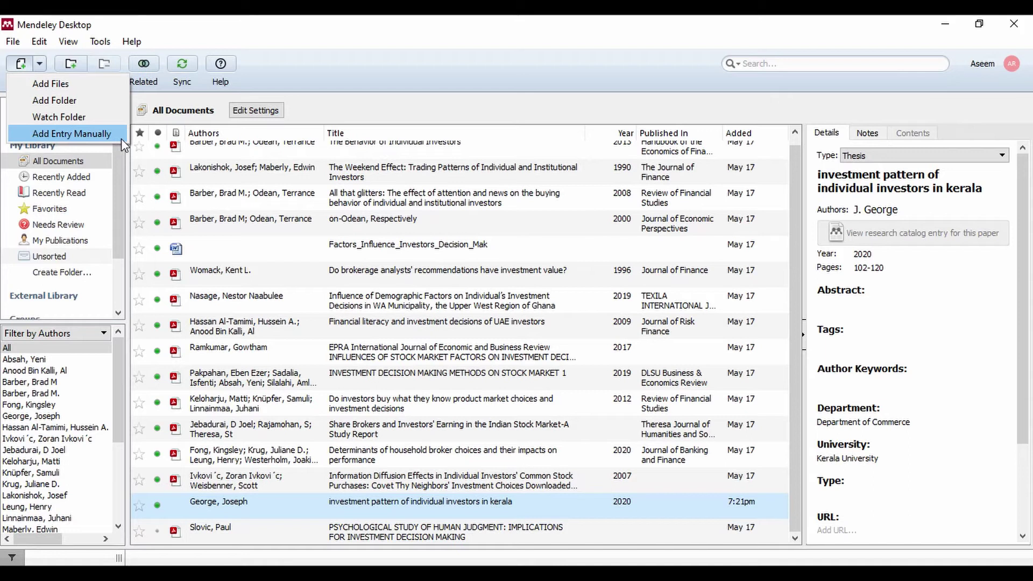
# Create a blank entry with Add Entry Manually and choose Thesis as its document type
pyautogui.click(78, 134)
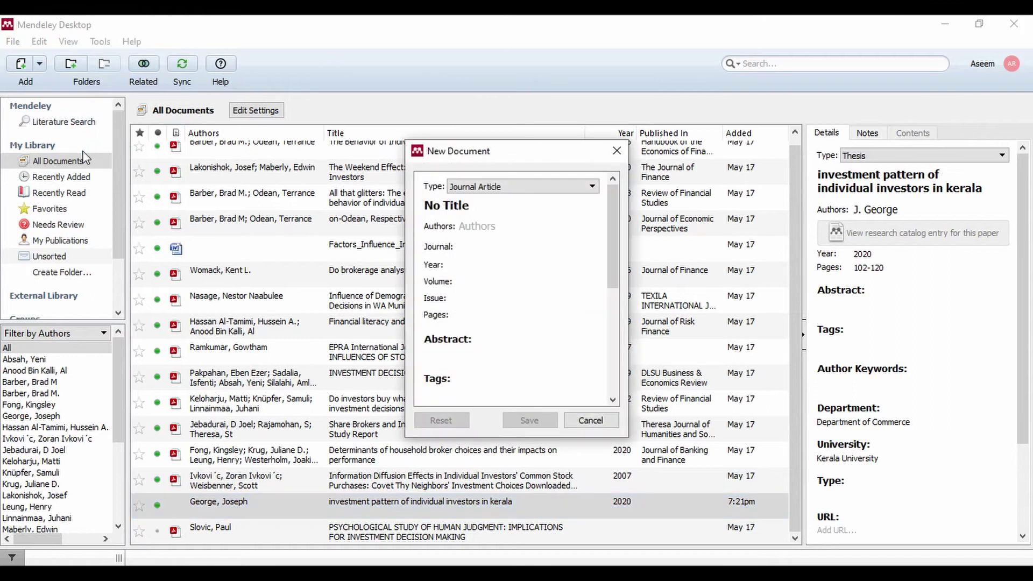
pyautogui.click(573, 192)
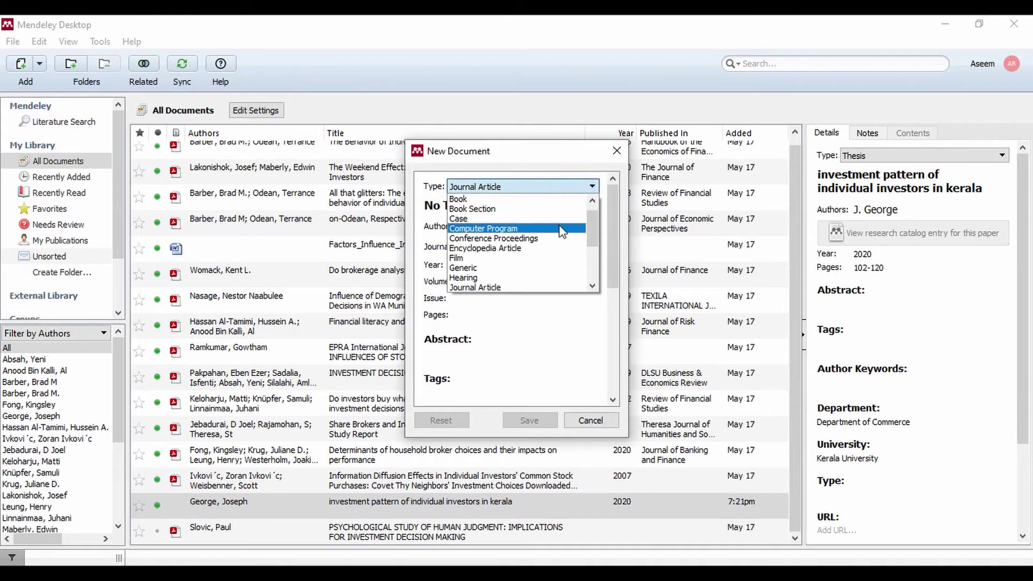
pyautogui.scroll(-3, 561, 228)
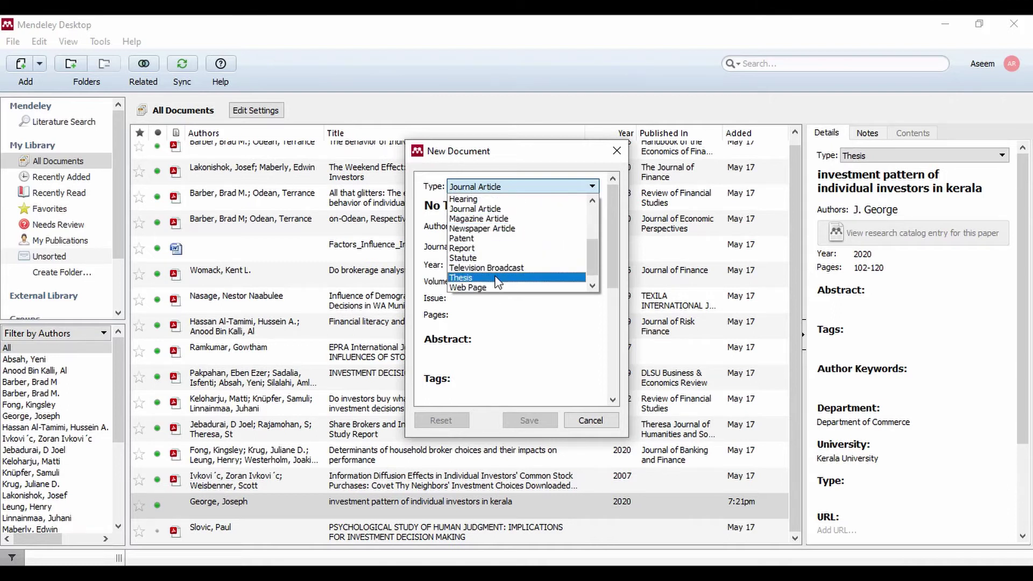
pyautogui.click(558, 328)
pyautogui.click(483, 205)
pyautogui.click(498, 223)
pyautogui.click(482, 243)
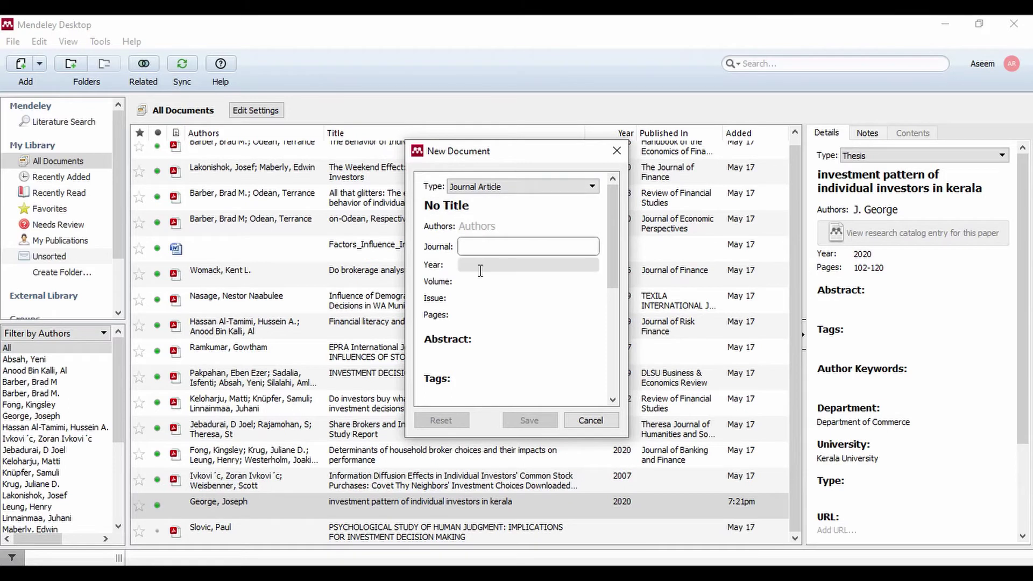
pyautogui.scroll(-5, 495, 341)
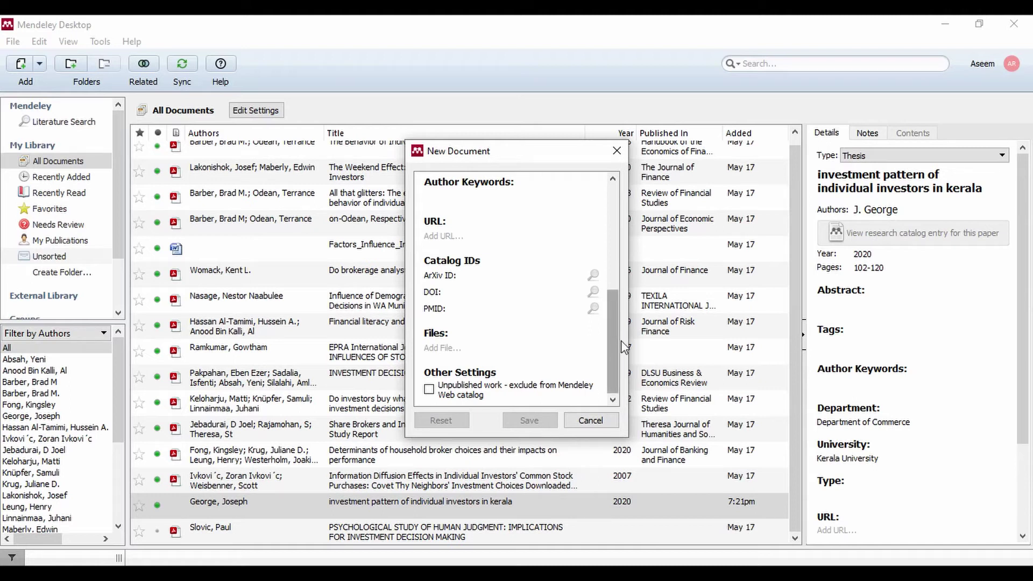
pyautogui.moveTo(620, 347); pyautogui.dragTo(608, 218)
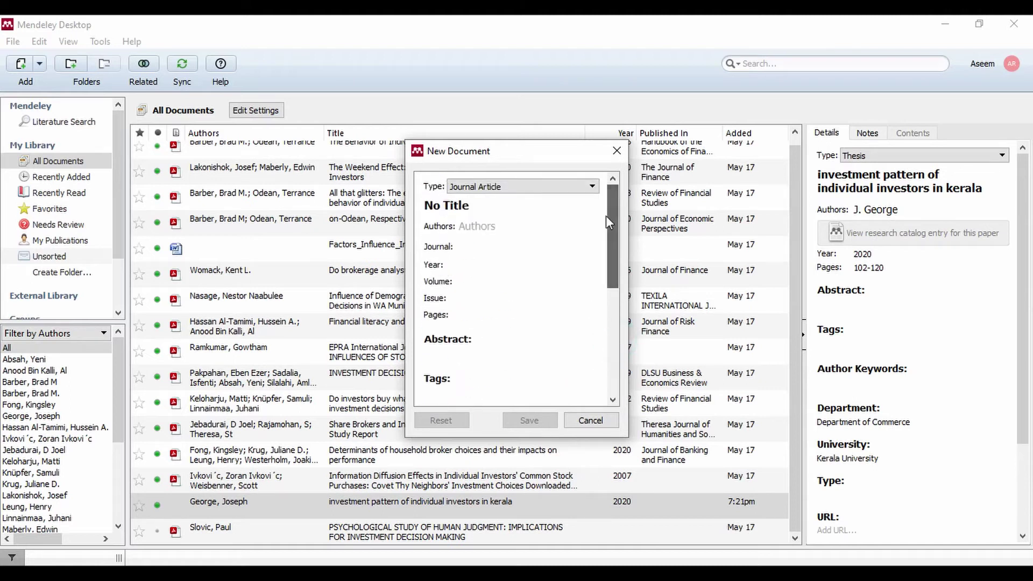
pyautogui.click(549, 187)
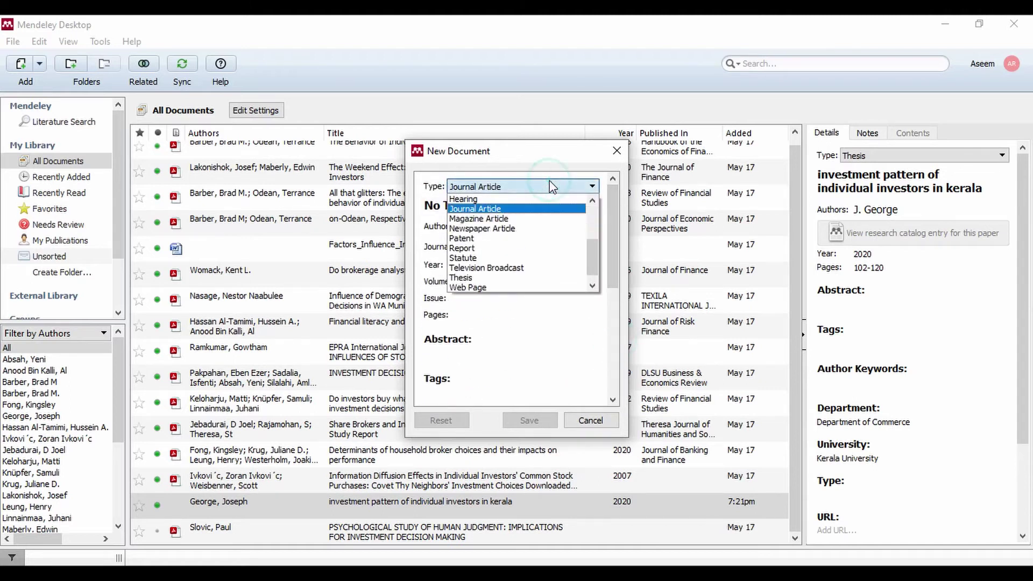
pyautogui.click(462, 280)
# Enter the title 'INVESTMENT PATTERN OF INDIVIDUAL INVESTORS IN KERALA' in capital letters
pyautogui.click(469, 207)
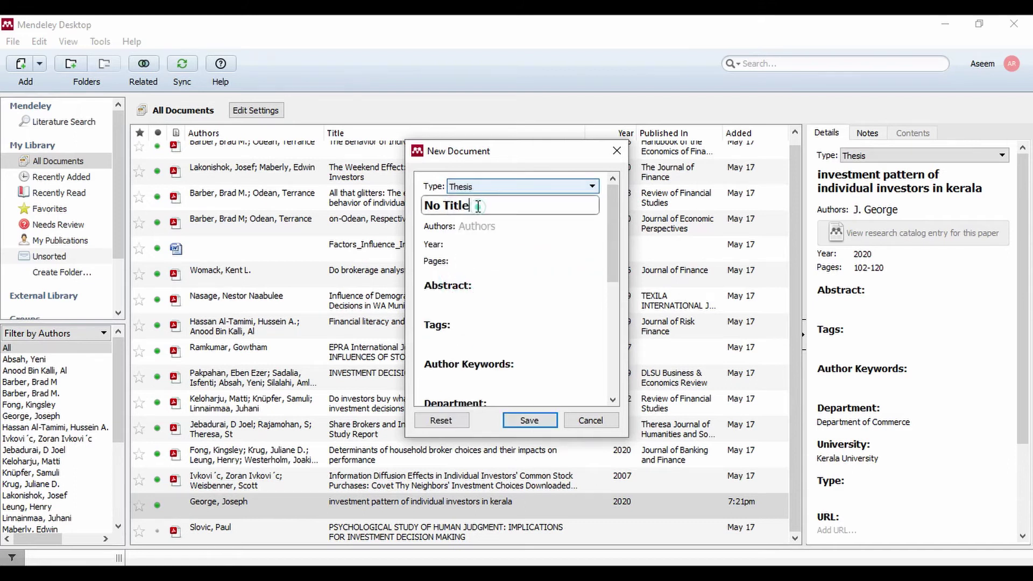
pyautogui.press('capslock')
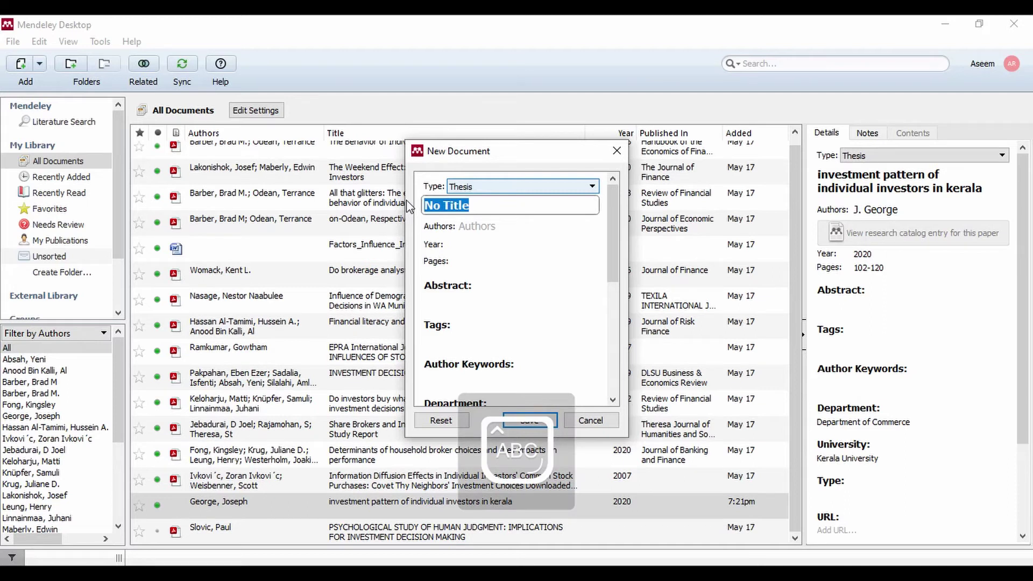
pyautogui.write('INVEST')
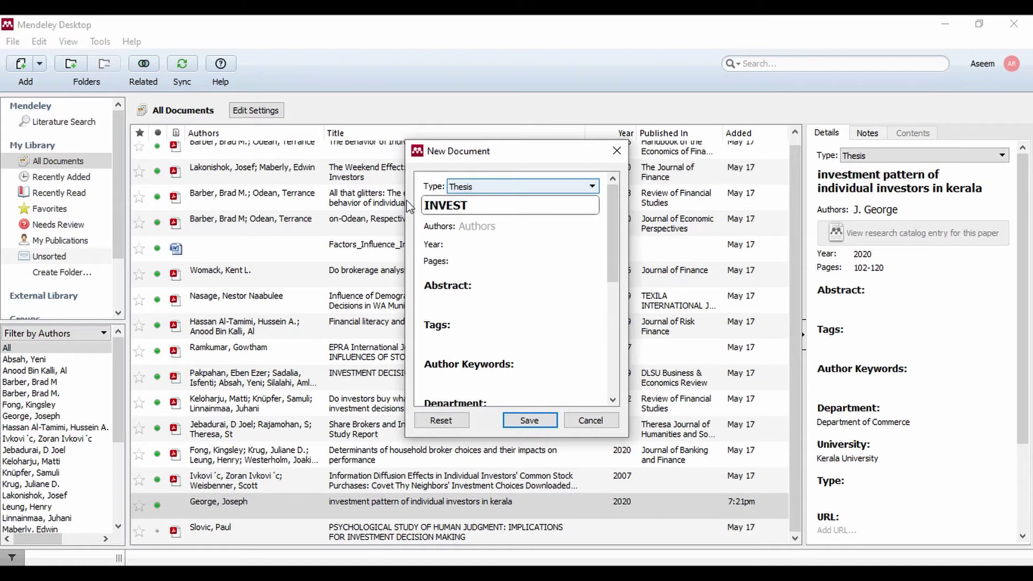
pyautogui.write('MENT PATTERN OF I')
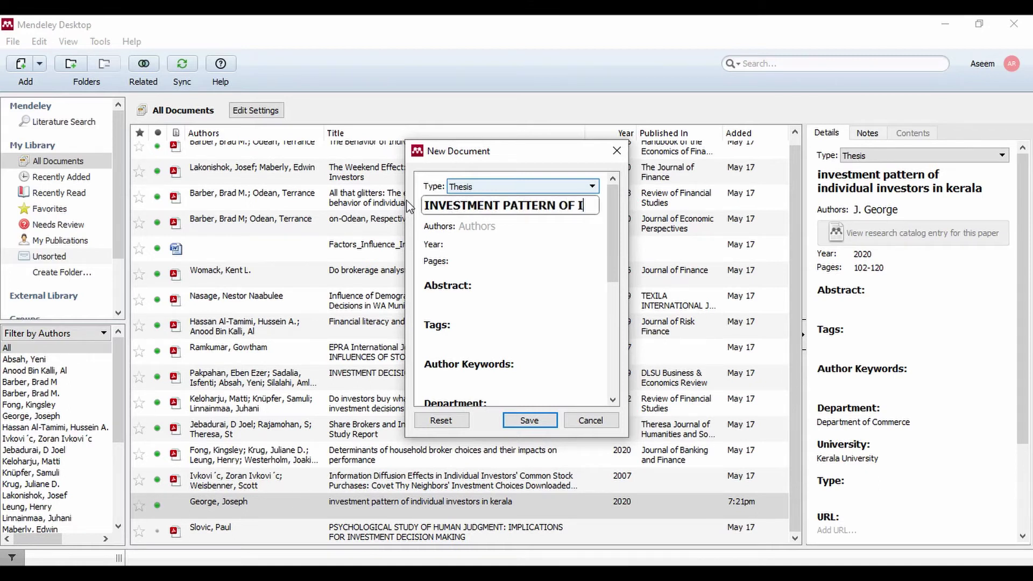
pyautogui.write('NDIVID')
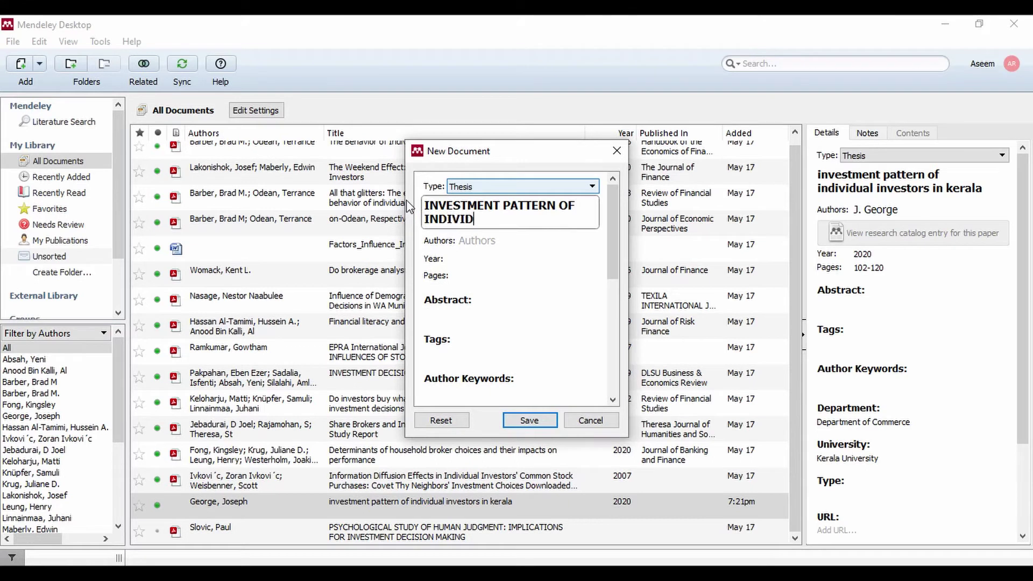
pyautogui.write('UAL INVESTO')
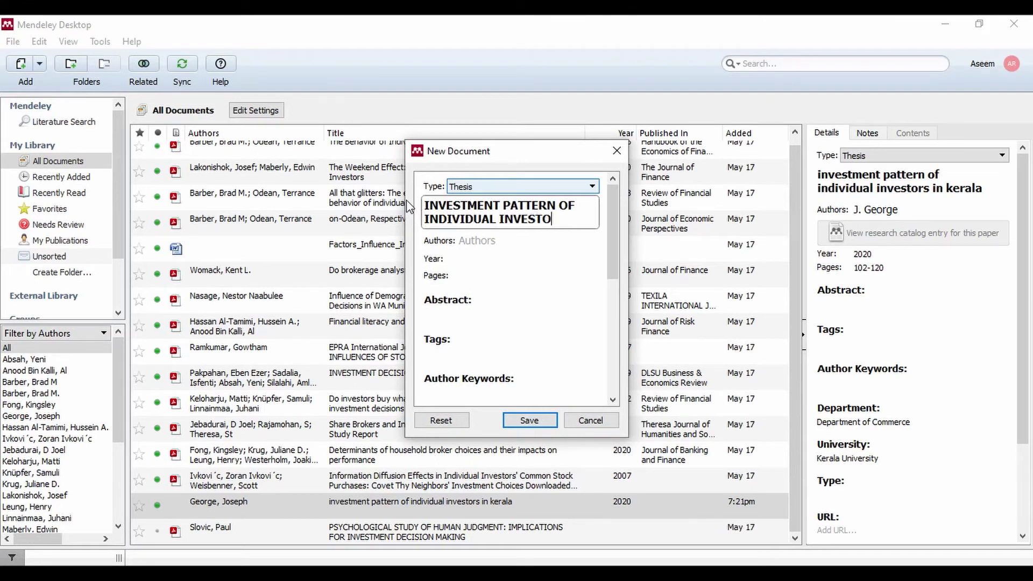
pyautogui.write('RS IN KERALA')
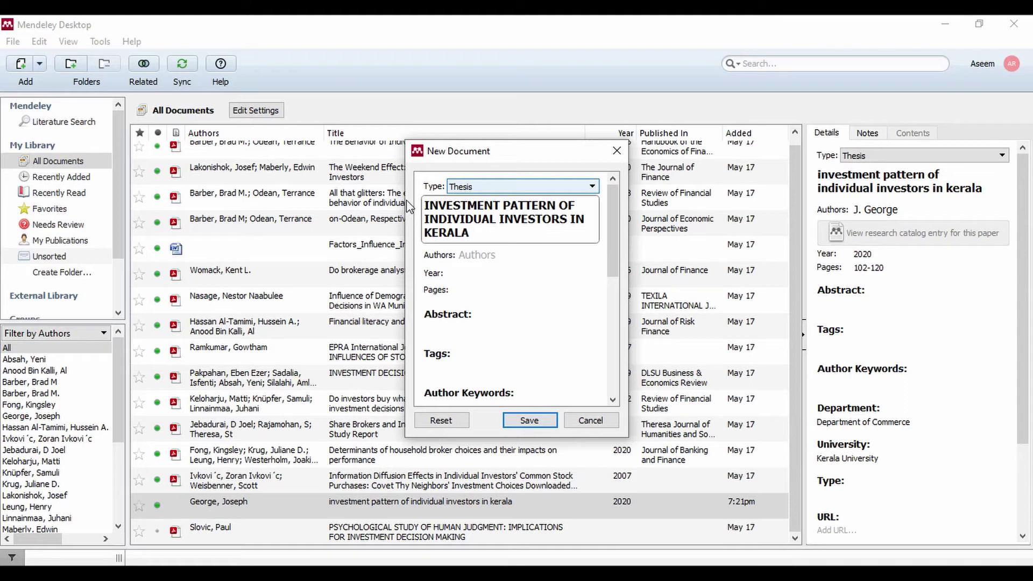
# Add the thesis author's last and first name in the Authors field, fixing a typo
pyautogui.click(492, 256)
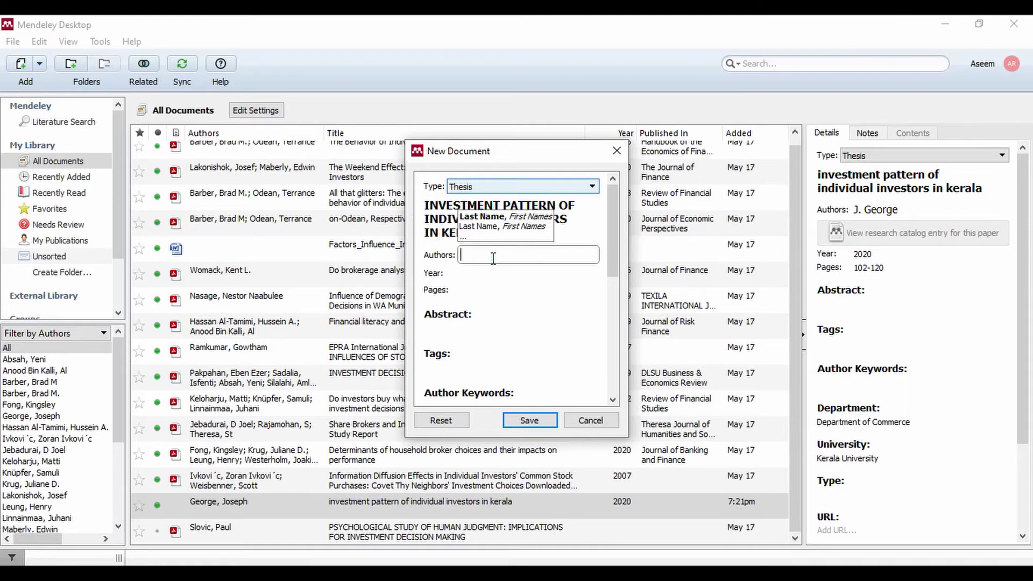
pyautogui.press('capslock')
pyautogui.write('Joseph')
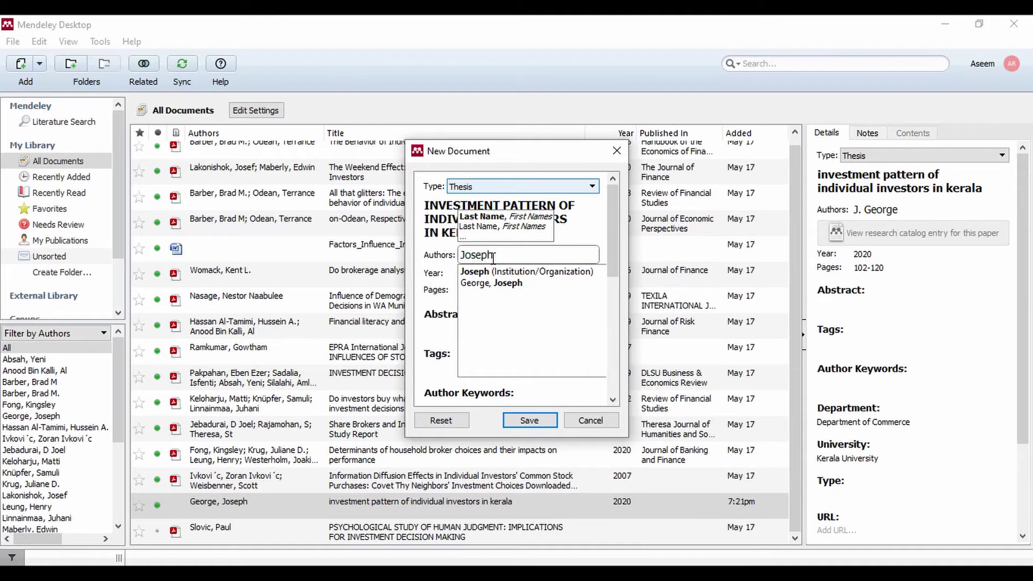
pyautogui.write(',')
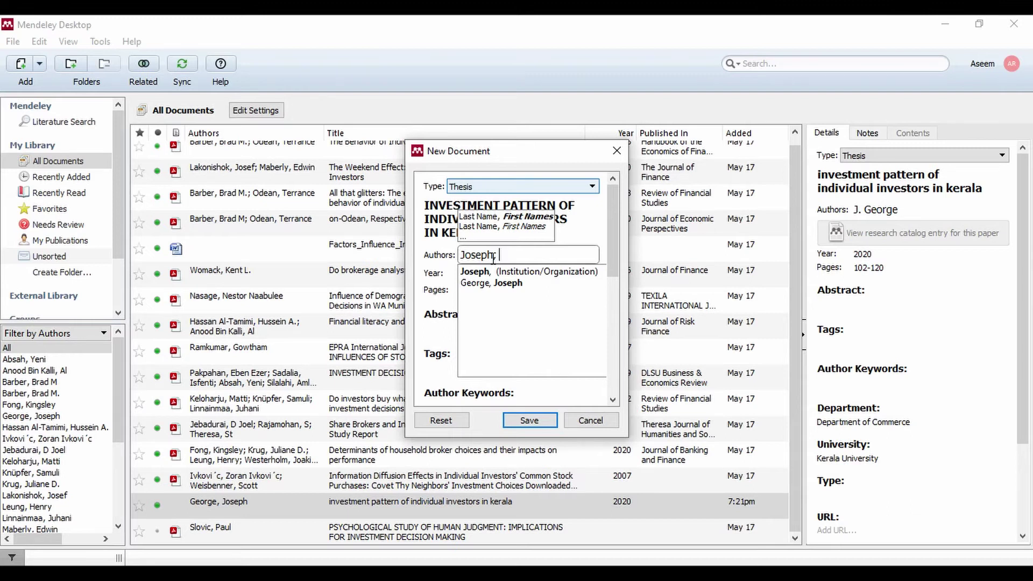
pyautogui.write(' Gea')
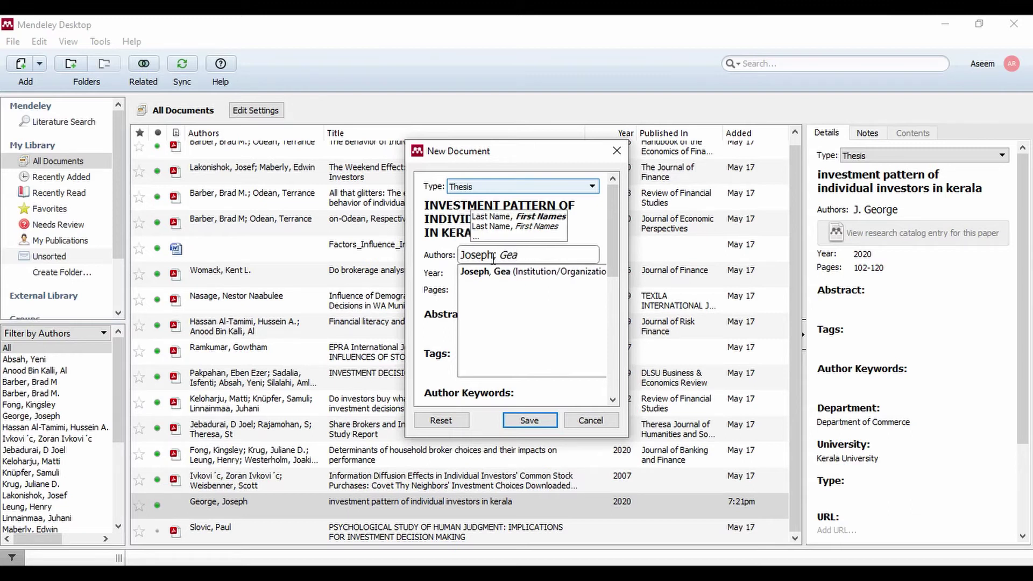
pyautogui.press('BackSpace')
pyautogui.write('orge')
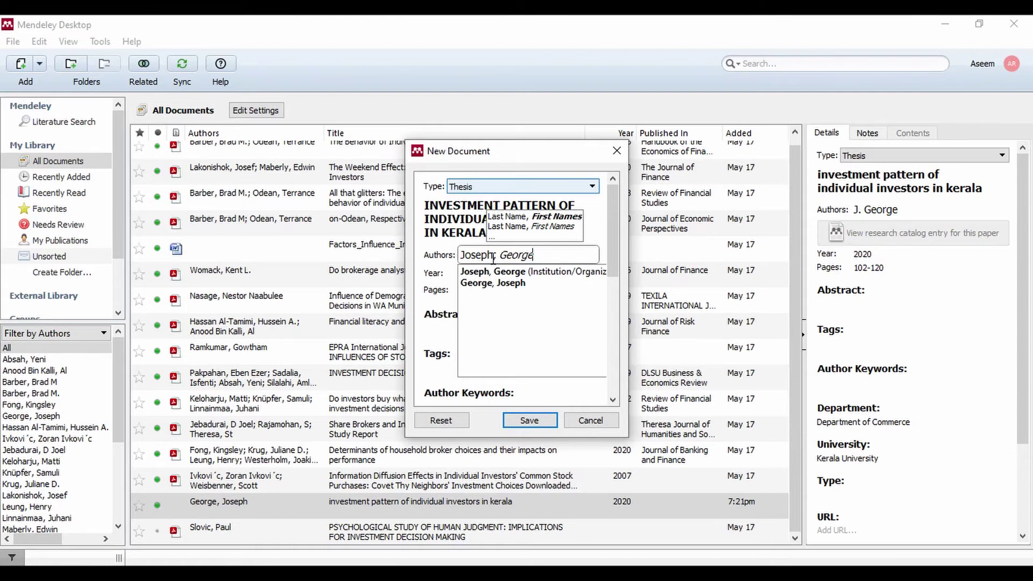
pyautogui.press('Return')
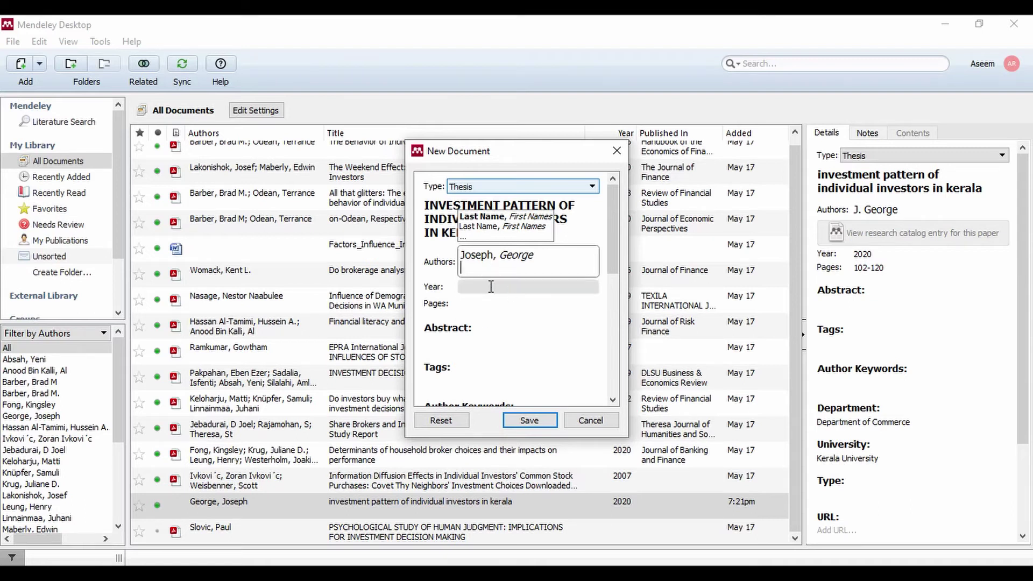
# Set the thesis year to 2019 and pages to 120-125
pyautogui.click(471, 286)
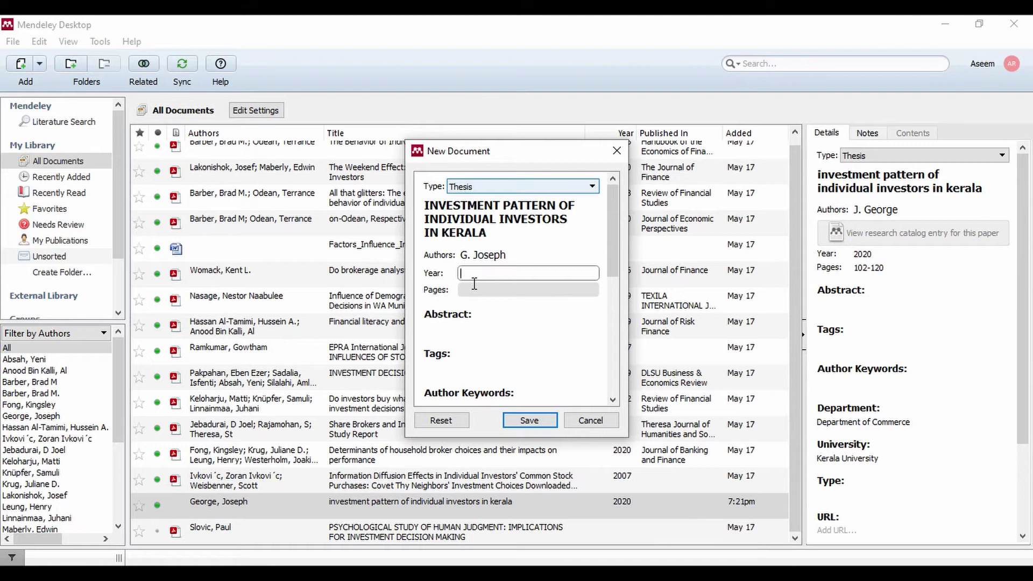
pyautogui.write('2019')
pyautogui.click(474, 285)
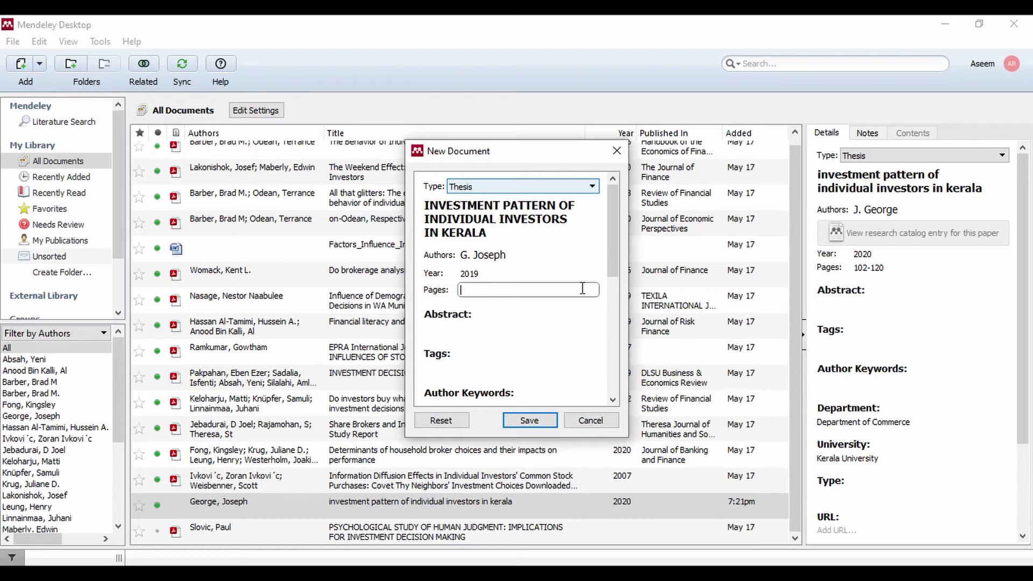
pyautogui.write('120-125')
# Enter Department of Commerce as the department and University of Kerala as the university
pyautogui.scroll(-5, 582, 289)
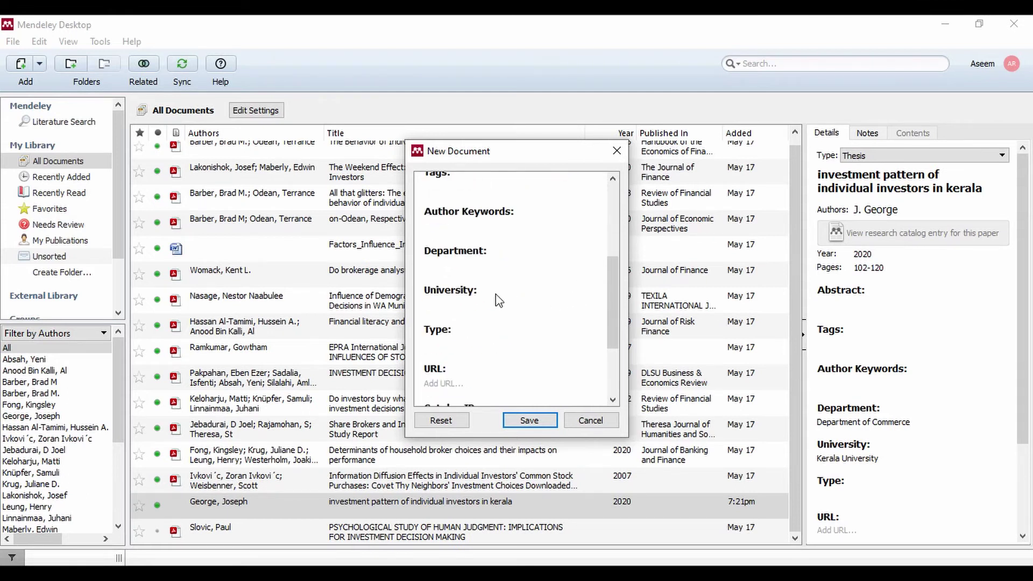
pyautogui.click(475, 265)
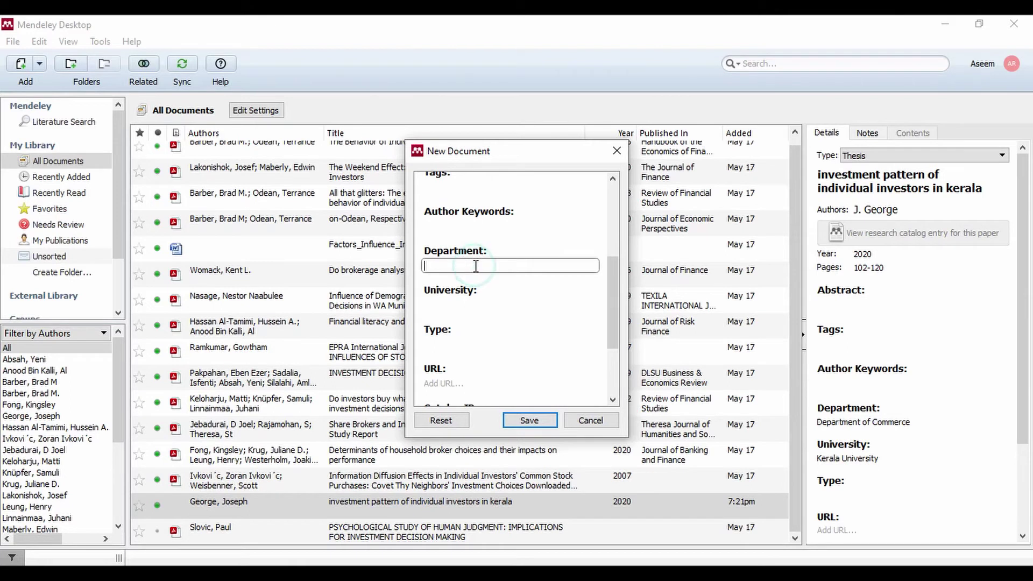
pyautogui.write('Department of Commerce')
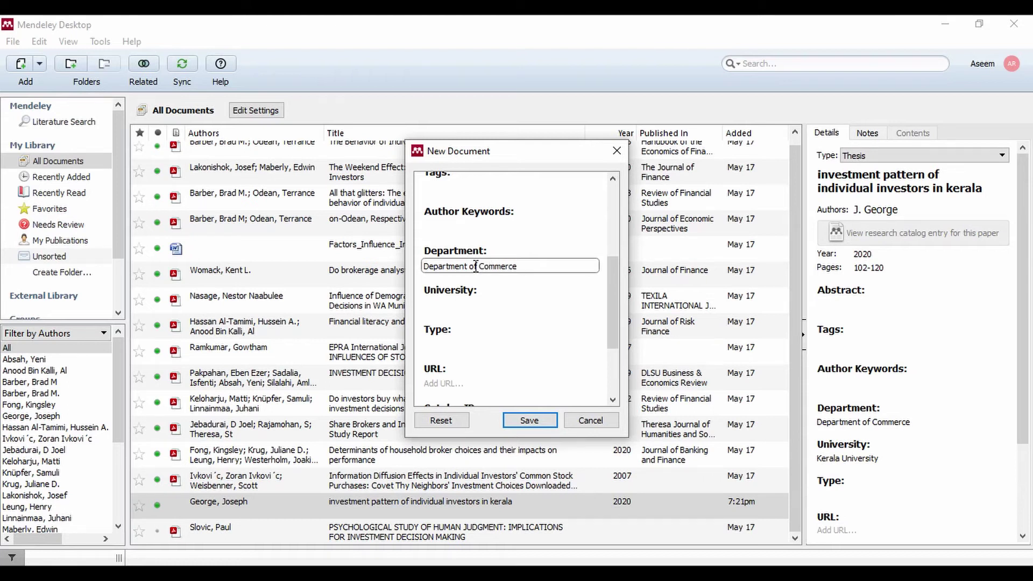
pyautogui.click(465, 303)
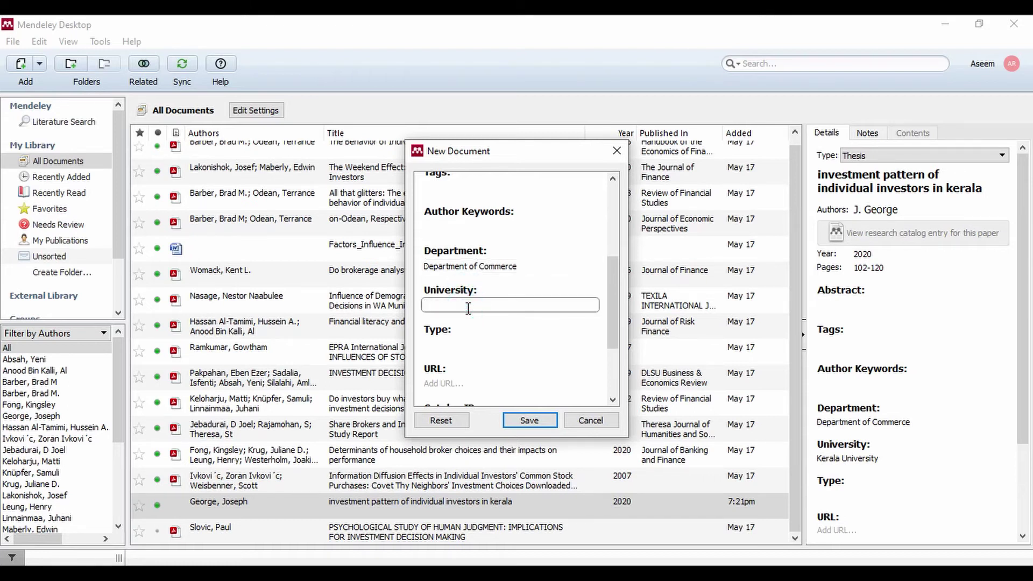
pyautogui.write('University of Kerala')
pyautogui.scroll(-2, 503, 336)
pyautogui.scroll(-1, 502, 336)
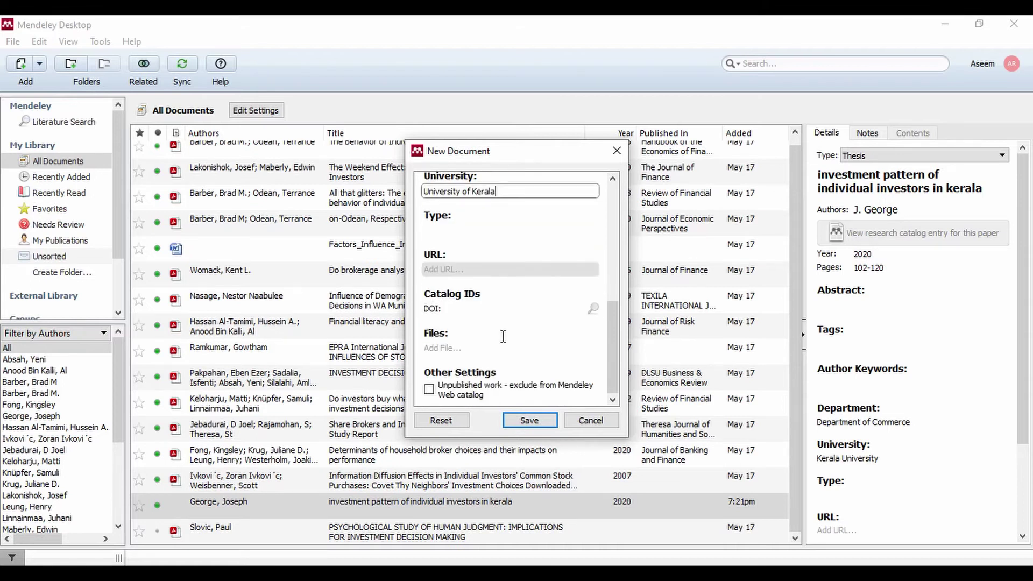
# Save the new thesis entry to the library, then briefly view the Add and Tools menus
pyautogui.click(529, 420)
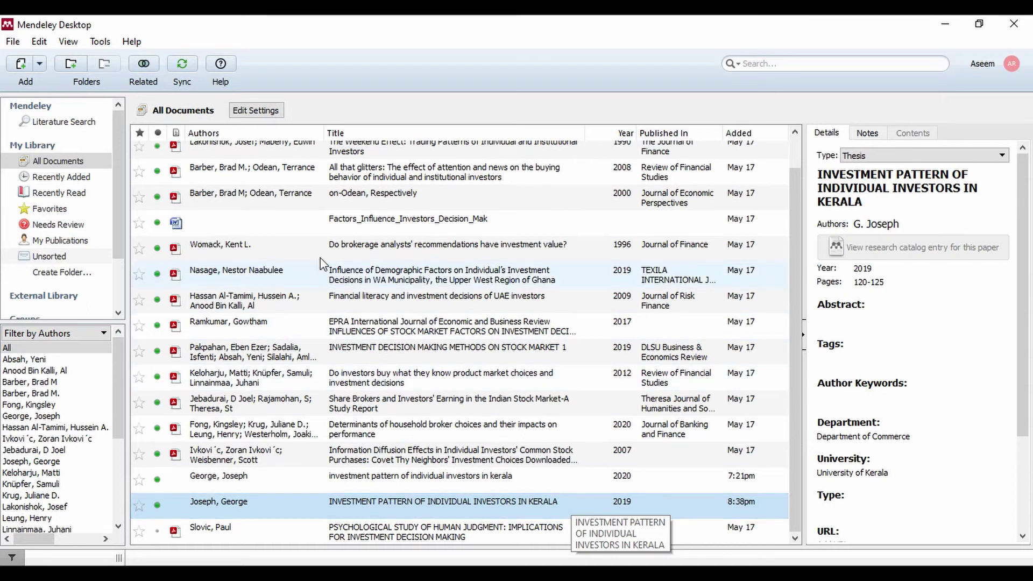
pyautogui.click(39, 63)
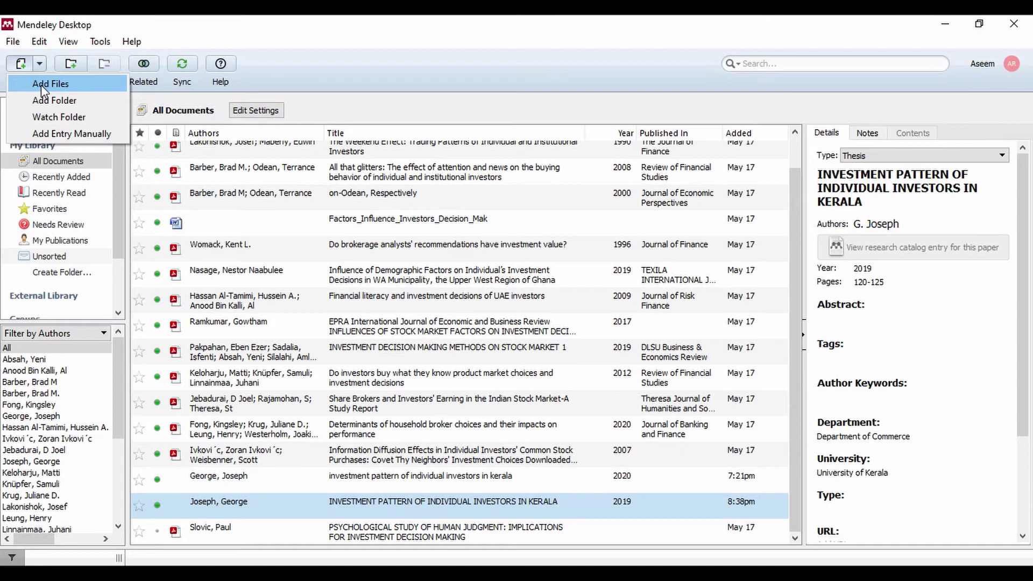
pyautogui.click(100, 42)
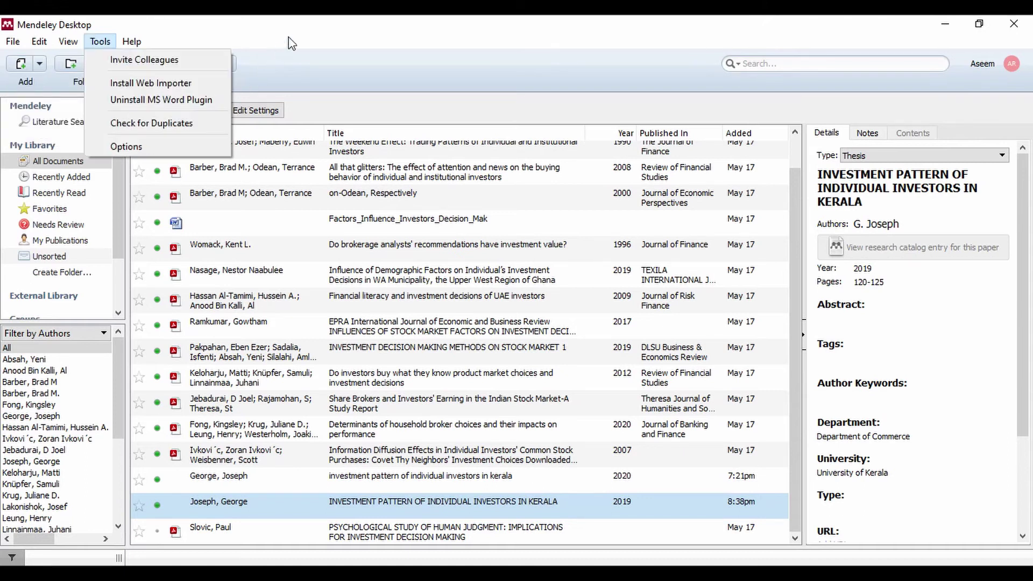
pyautogui.click(301, 31)
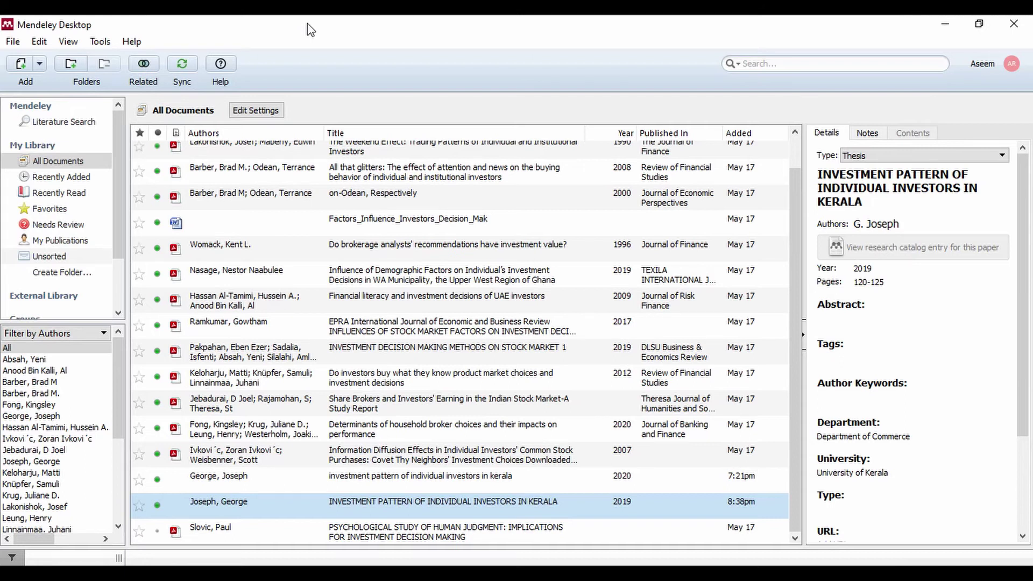
# Minimize Mendeley and open Google Scholar in Chrome
pyautogui.click(942, 24)
pyautogui.moveTo(812, 150); pyautogui.dragTo(790, 564)
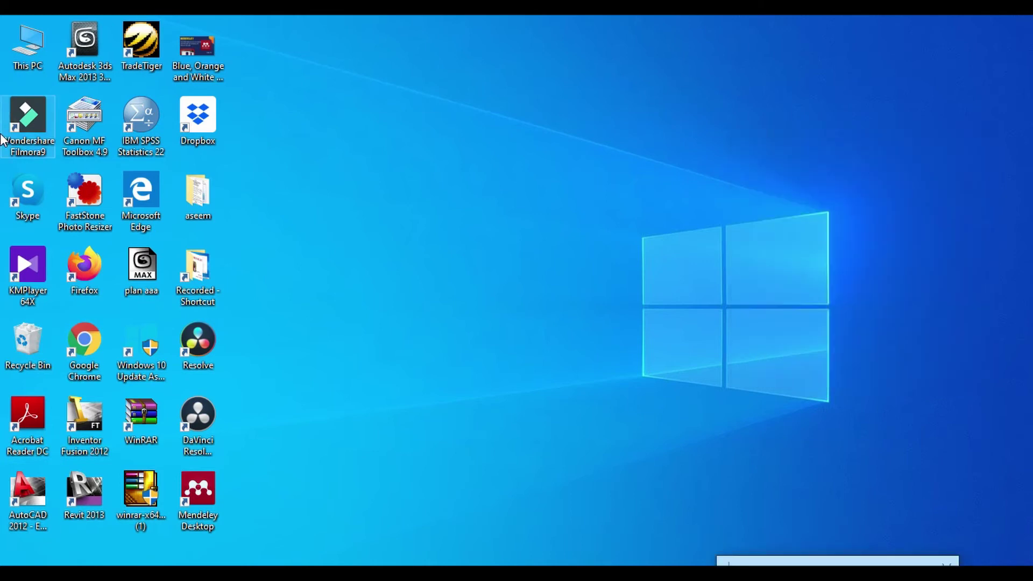
pyautogui.doubleClick(104, 367)
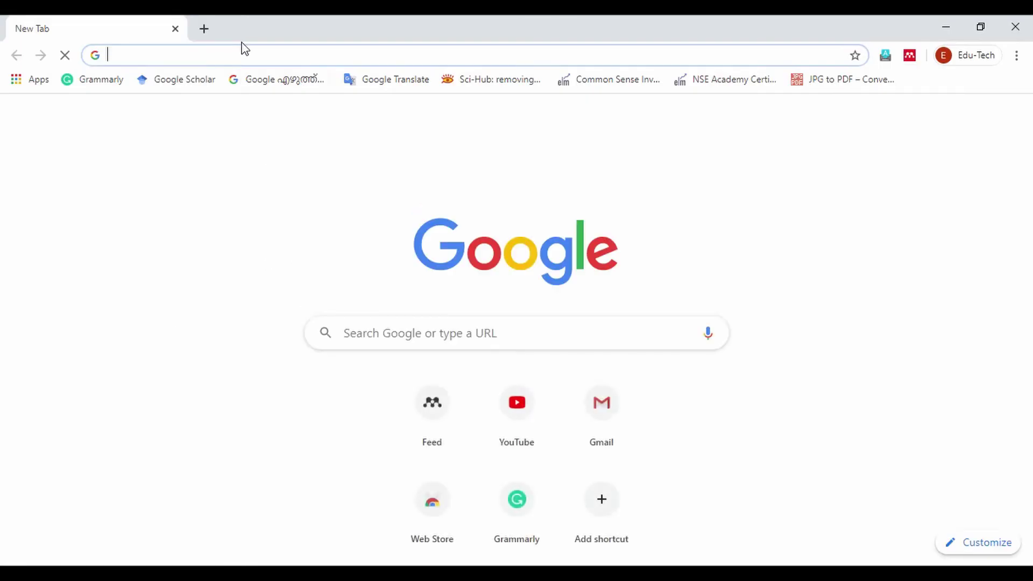
pyautogui.click(186, 83)
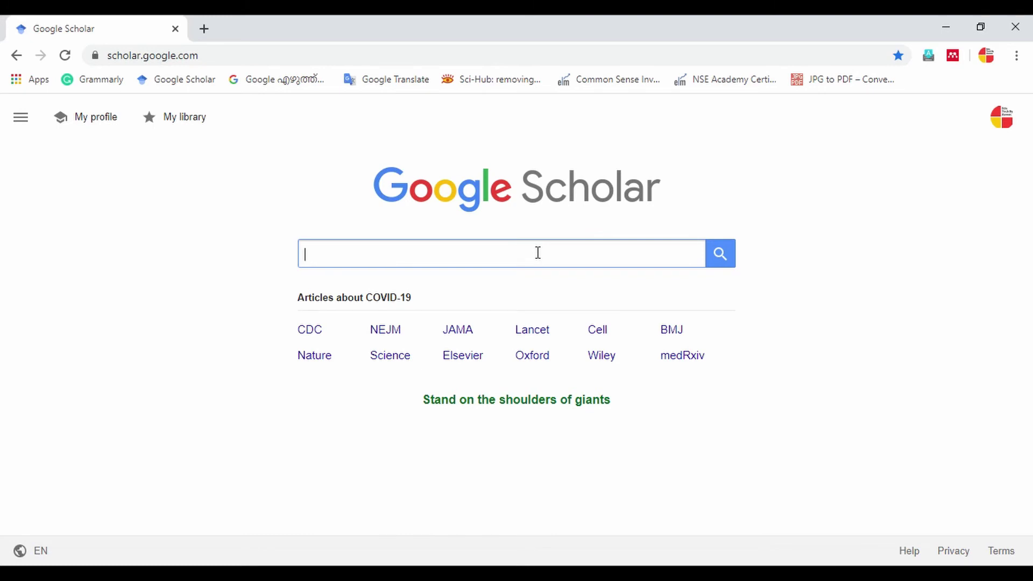
# Search Google Scholar for 'investment pattern of individual investors' and scan the results
pyautogui.write('inves')
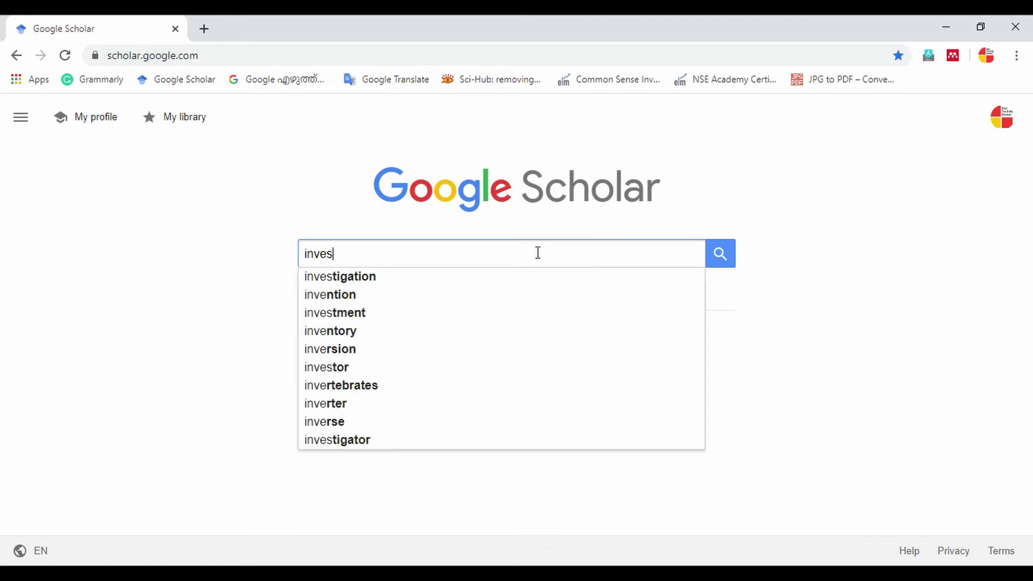
pyautogui.write('tment ')
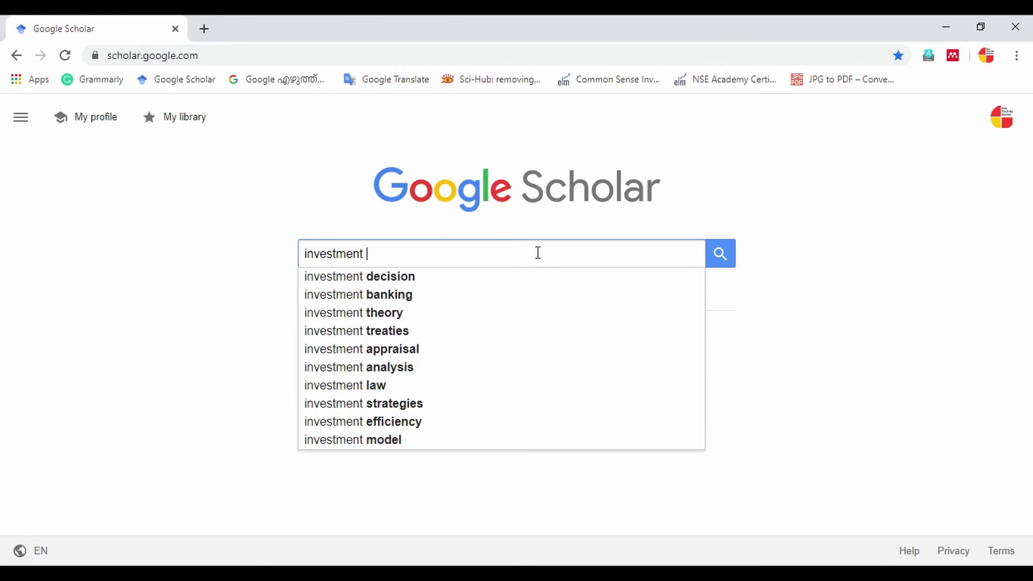
pyautogui.write('pattern of indiv')
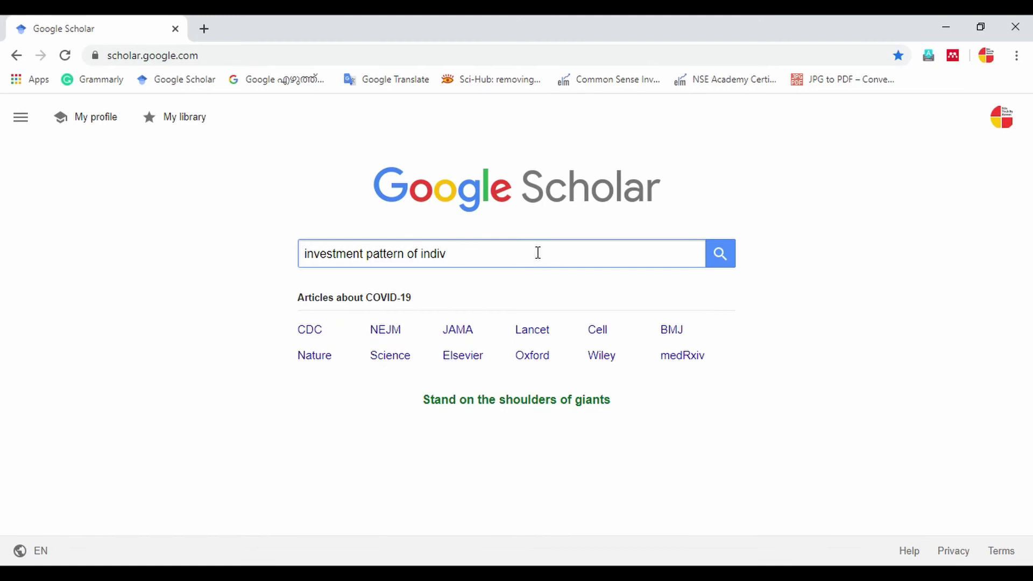
pyautogui.write('idual investors')
pyautogui.click(720, 265)
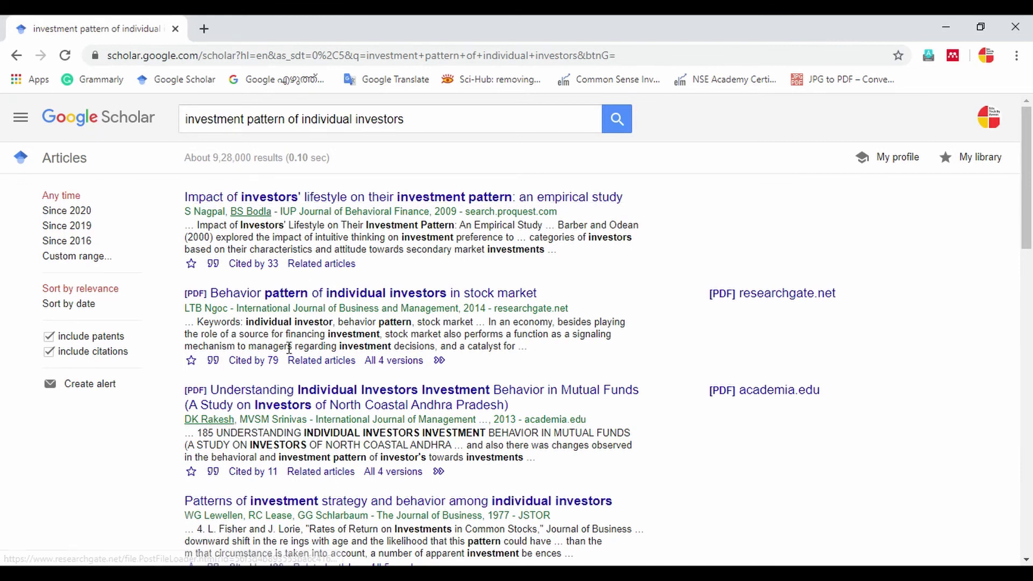
pyautogui.scroll(-3, 285, 301)
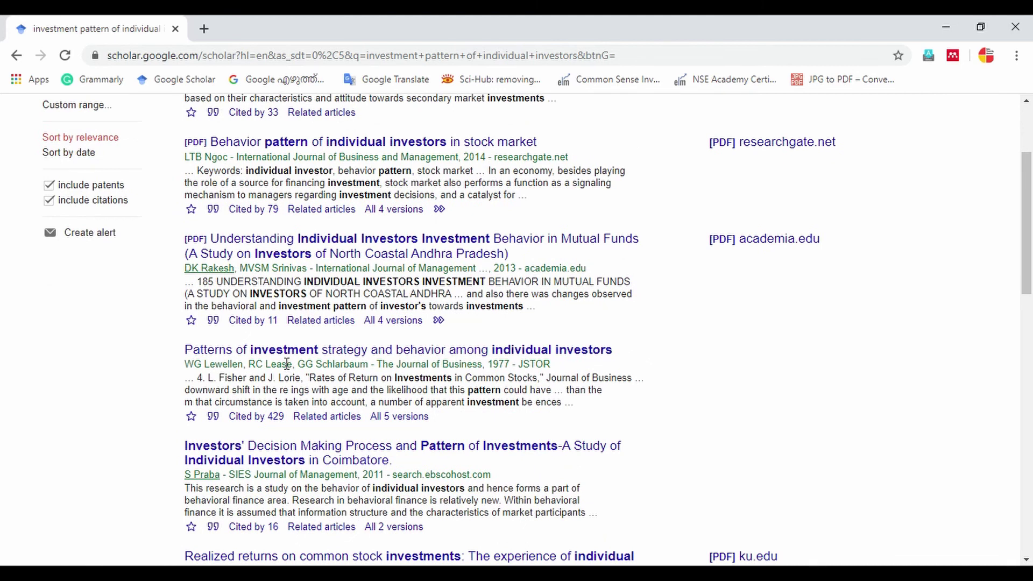
pyautogui.scroll(3, 287, 363)
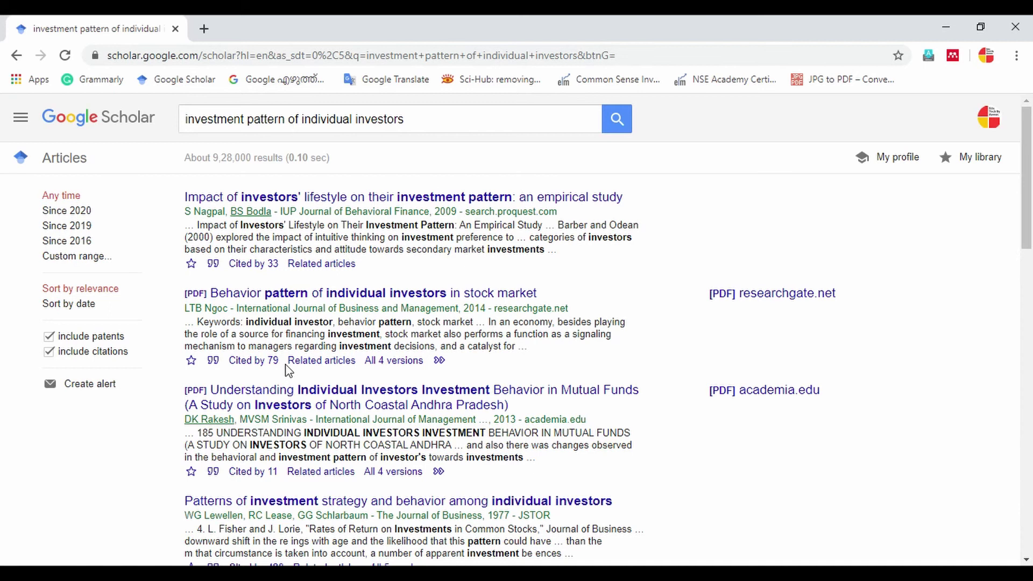
# Open Mendeley Web Importer on the Scholar page, accept its data-use consent and sign in
pyautogui.click(952, 57)
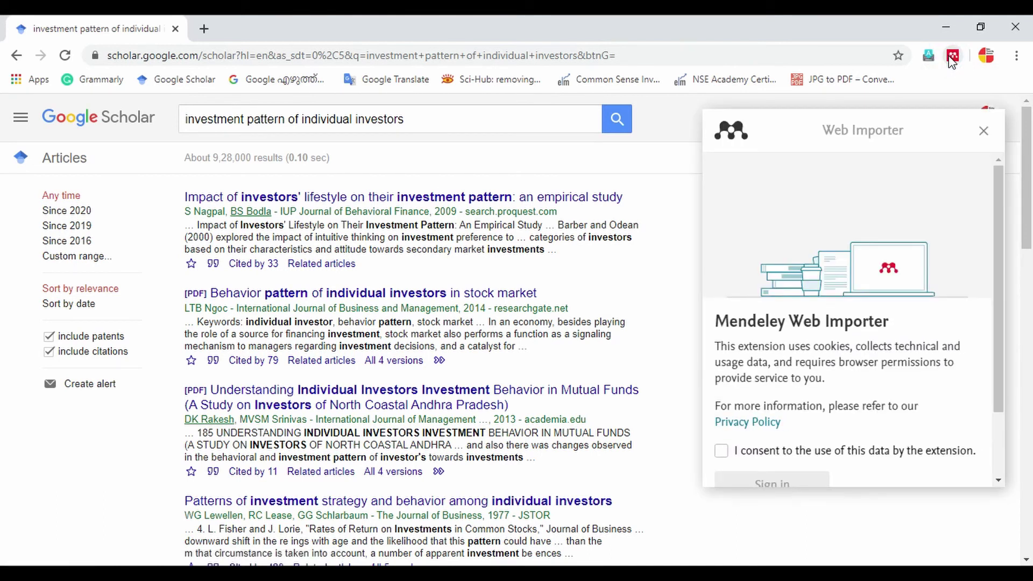
pyautogui.scroll(-2, 876, 198)
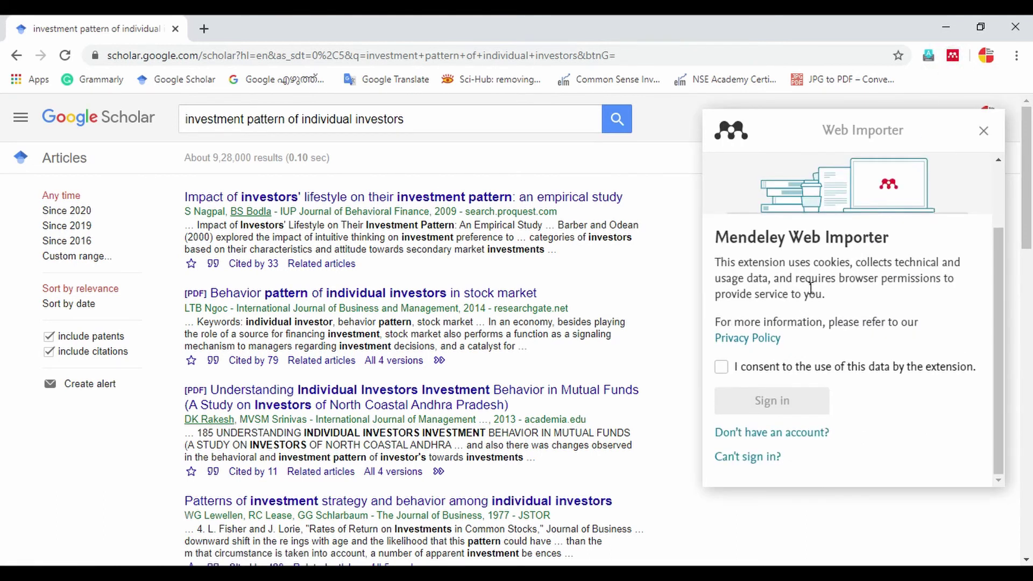
pyautogui.click(723, 368)
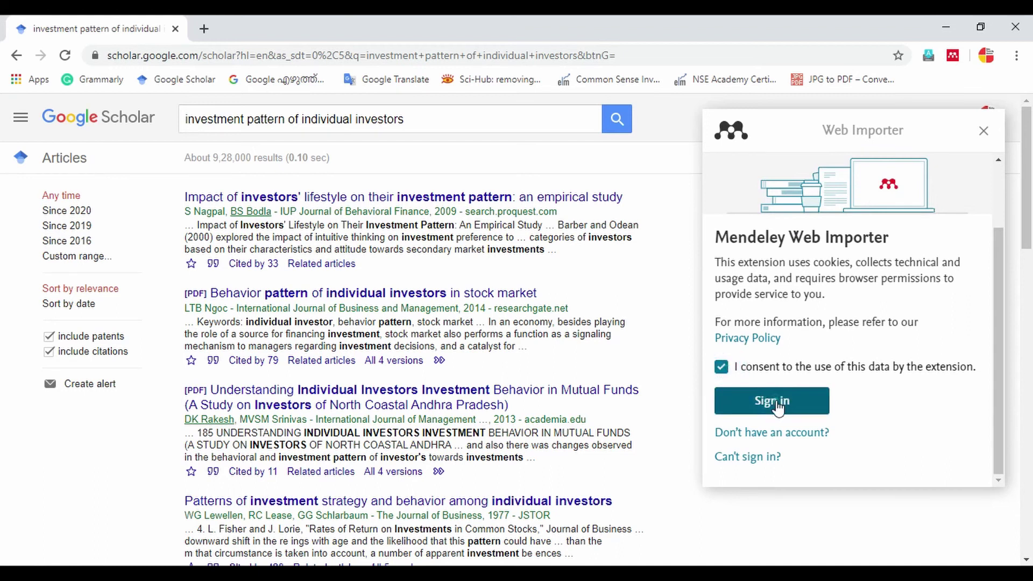
pyautogui.click(772, 401)
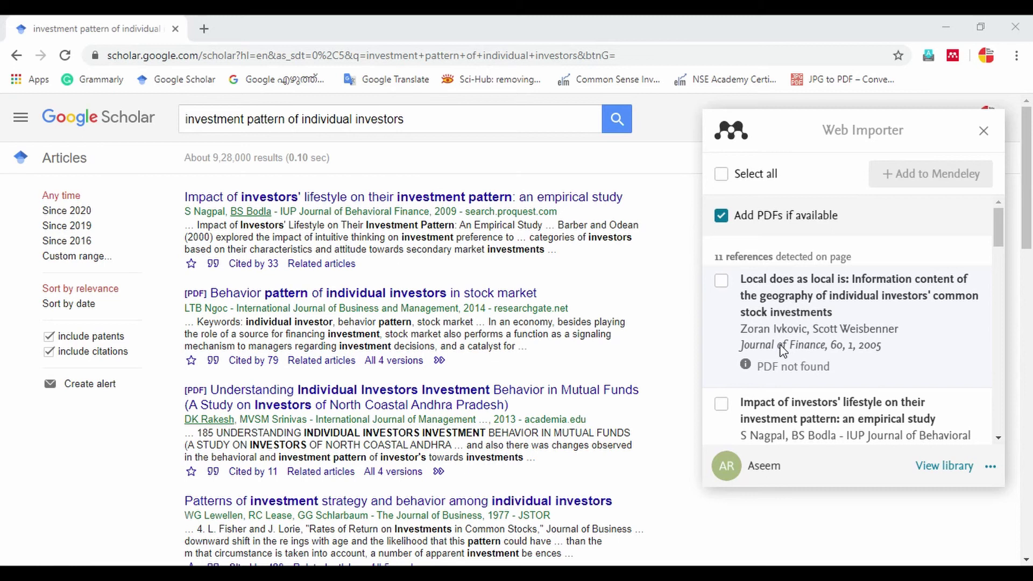
# Tick 'Behavior Pattern of Individual Investors in Stock Market' in Web Importer and add it to Mendeley
pyautogui.scroll(-2, 782, 349)
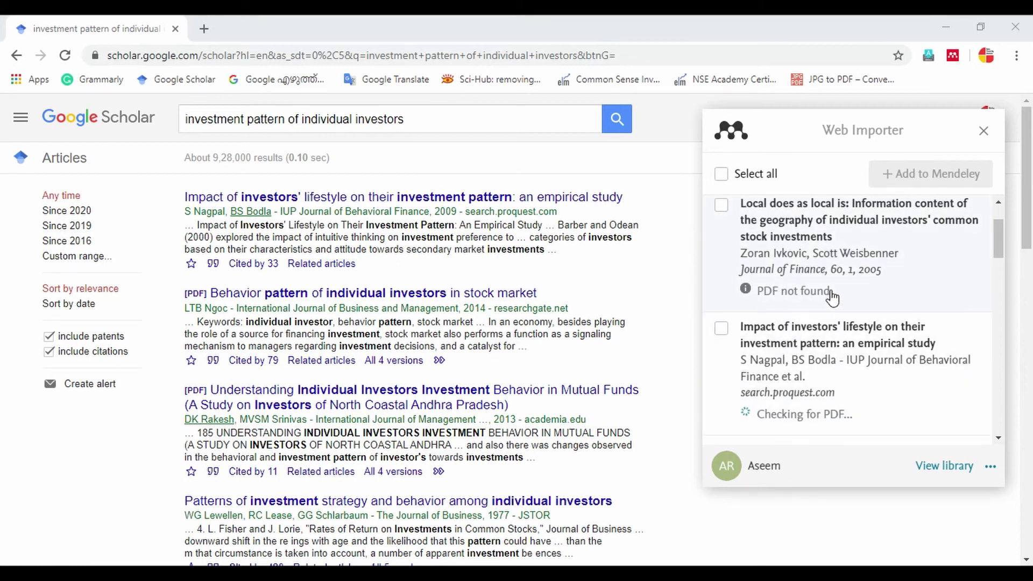
pyautogui.scroll(-1, 834, 299)
pyautogui.scroll(-1, 860, 361)
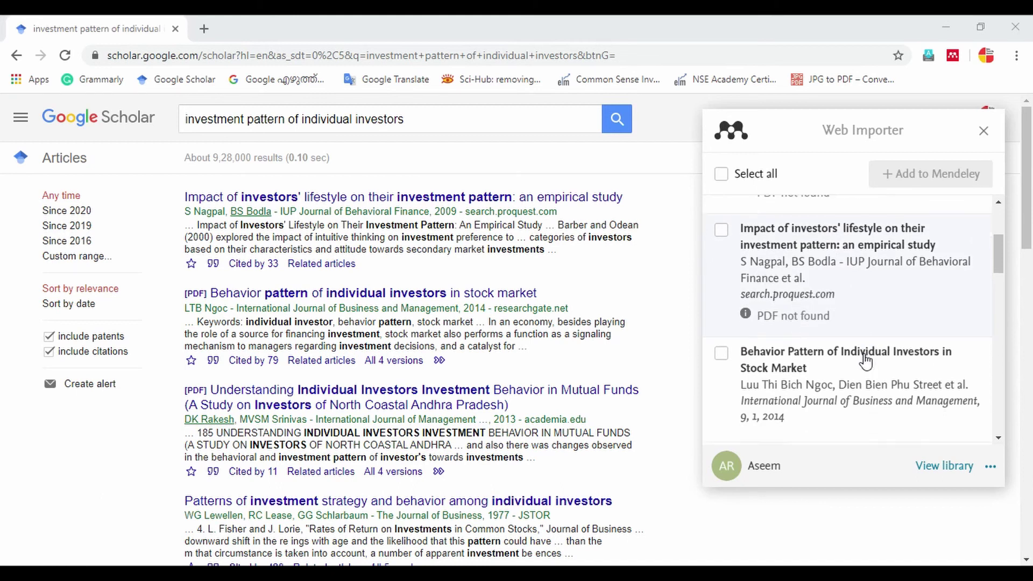
pyautogui.scroll(-1, 864, 361)
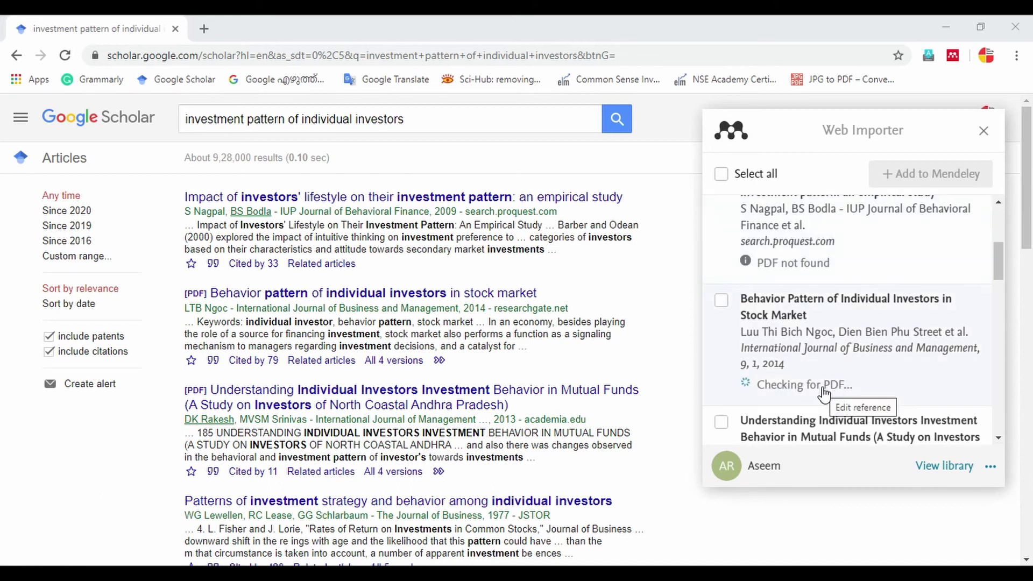
pyautogui.scroll(-1, 812, 371)
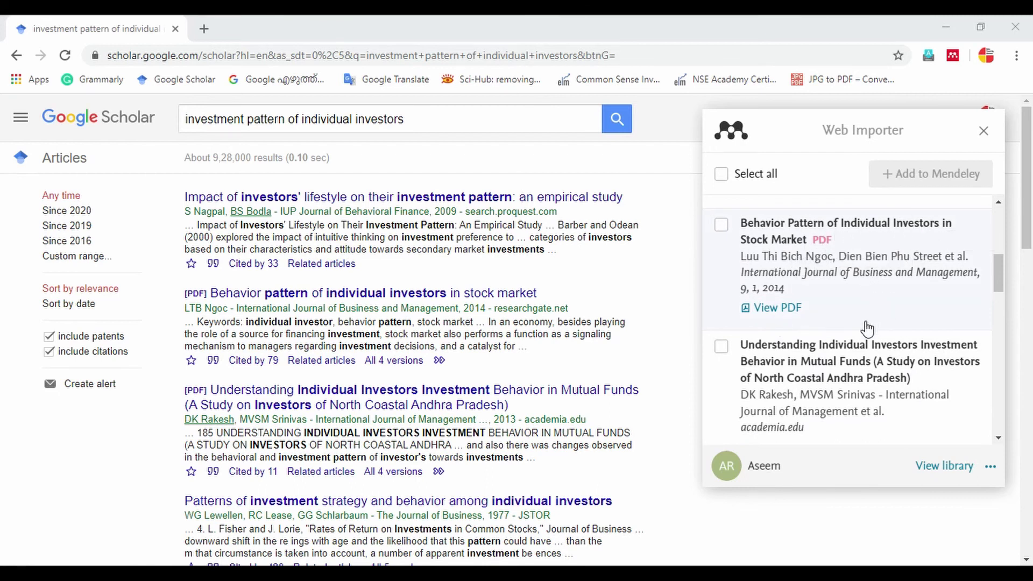
pyautogui.scroll(-1, 866, 328)
pyautogui.scroll(2, 863, 328)
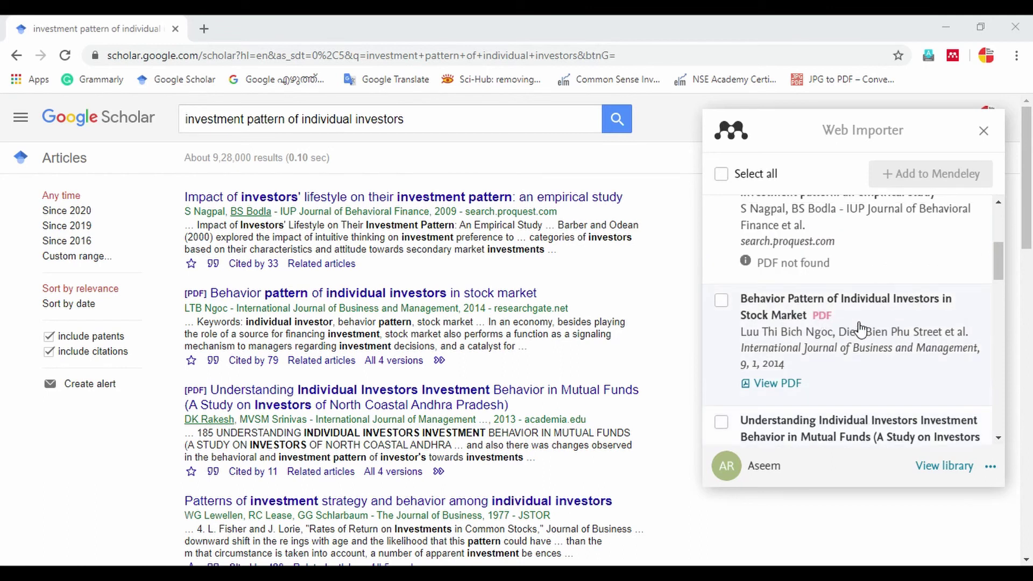
pyautogui.click(721, 302)
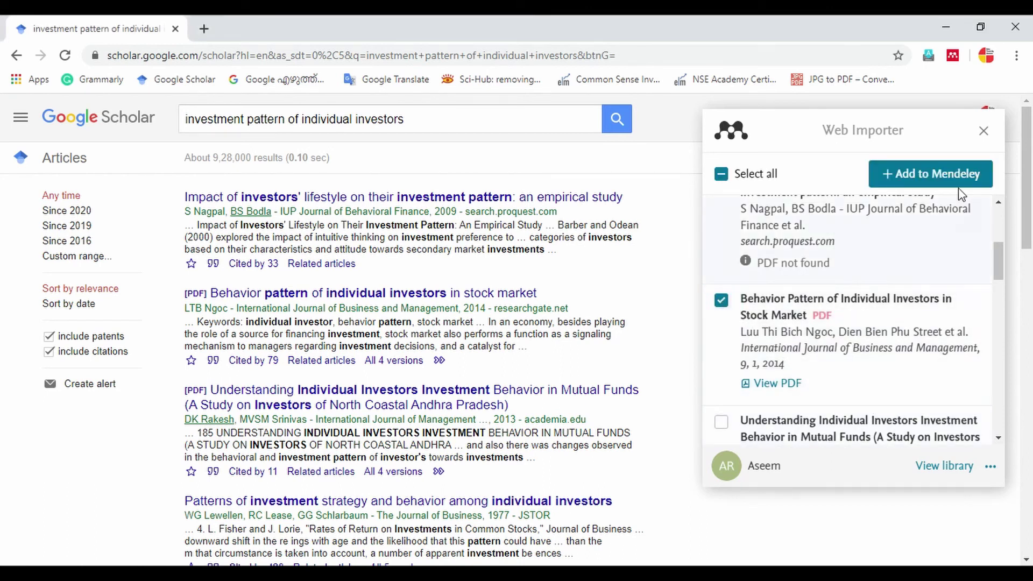
pyautogui.click(931, 174)
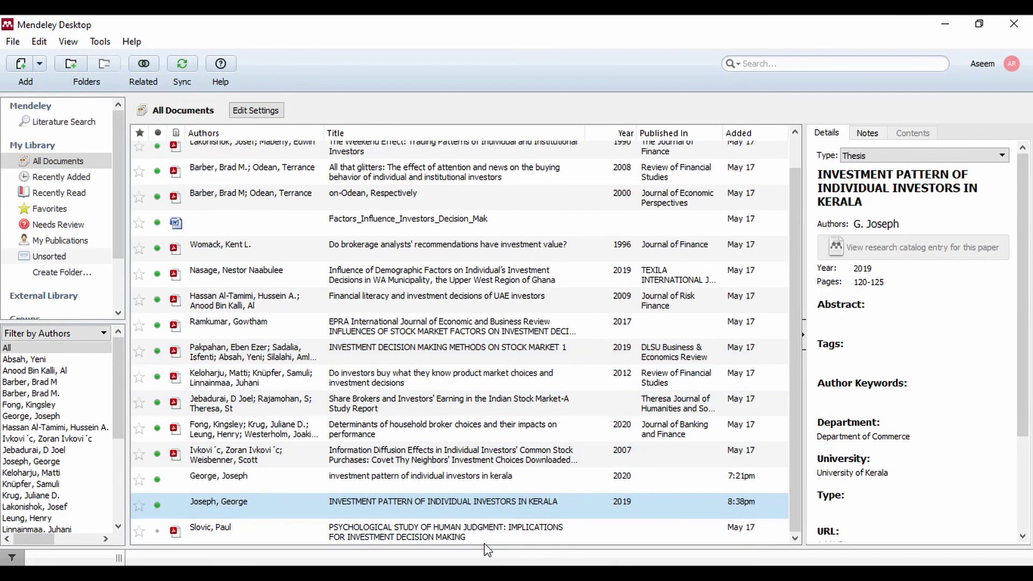
# Sync Mendeley Desktop with the online account
pyautogui.click(181, 63)
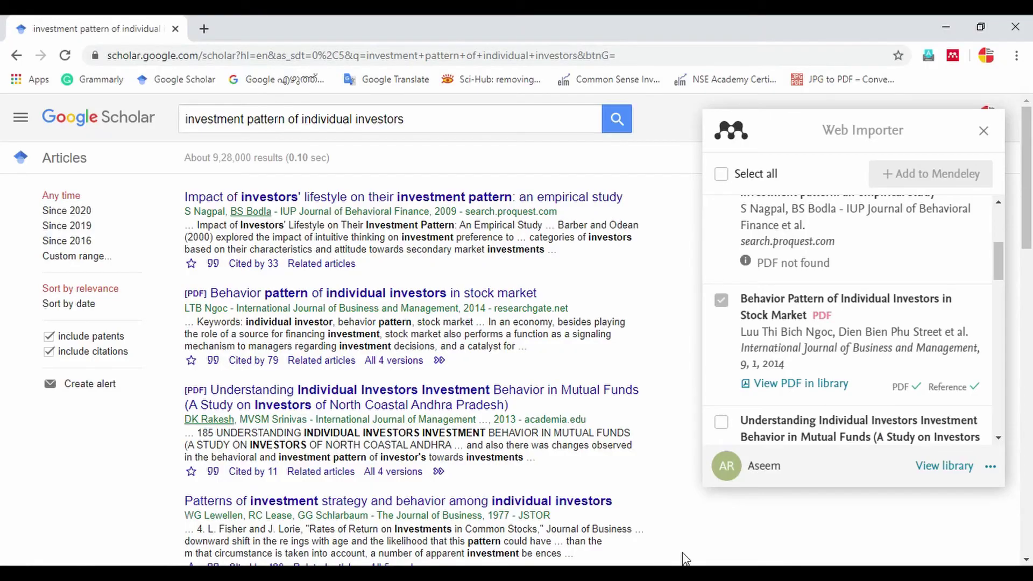
# Tick 'Understanding Individual Investors Investment Behavior in Mutual Funds' and add it to Mendeley
pyautogui.scroll(-5, 857, 392)
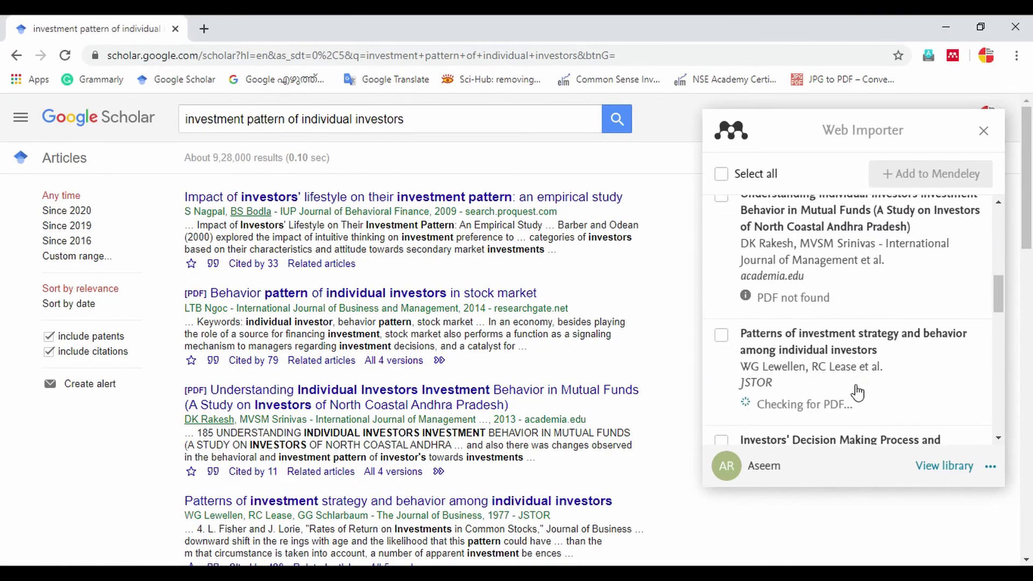
pyautogui.scroll(-2, 831, 364)
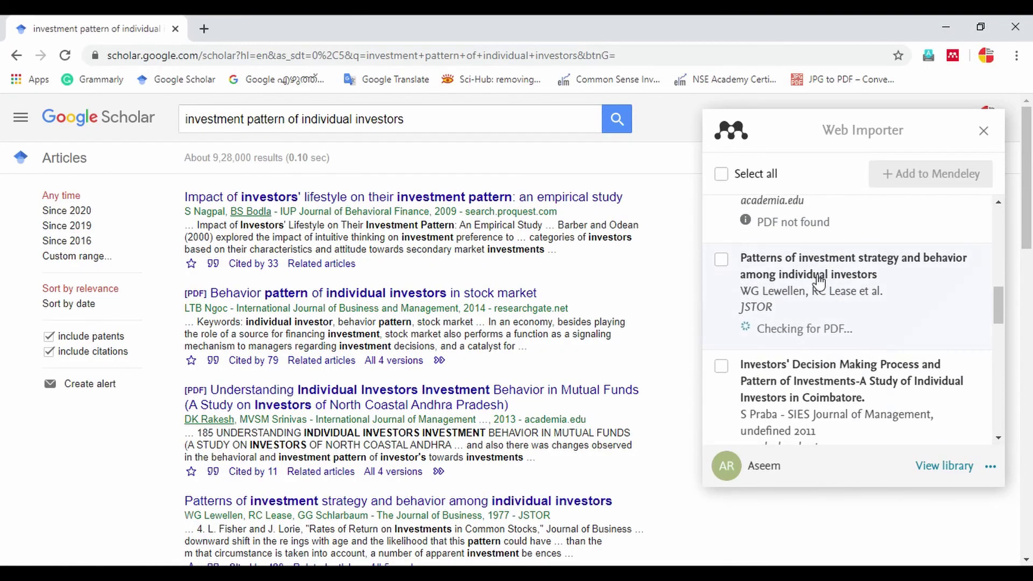
pyautogui.scroll(3, 801, 239)
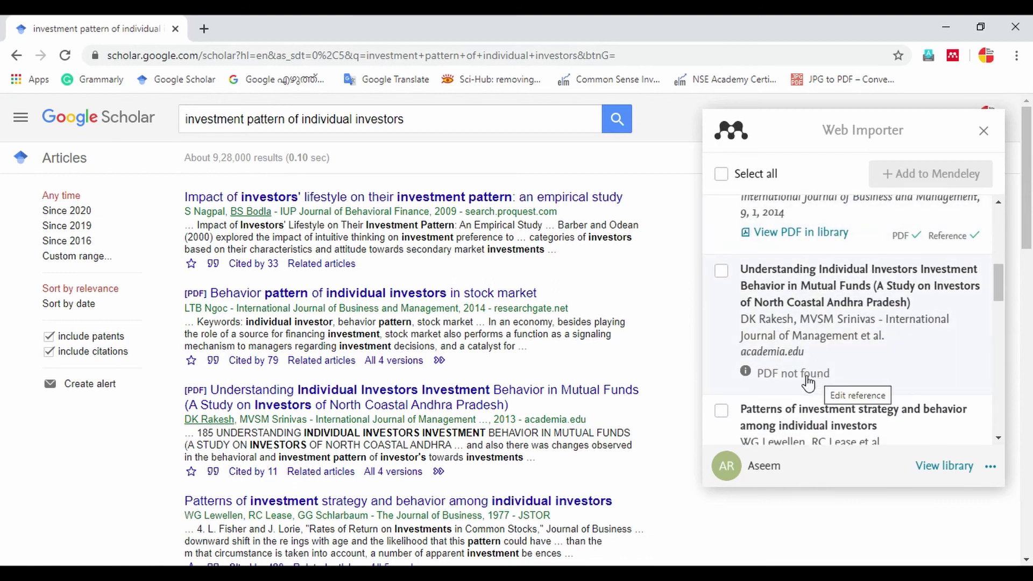
pyautogui.click(721, 271)
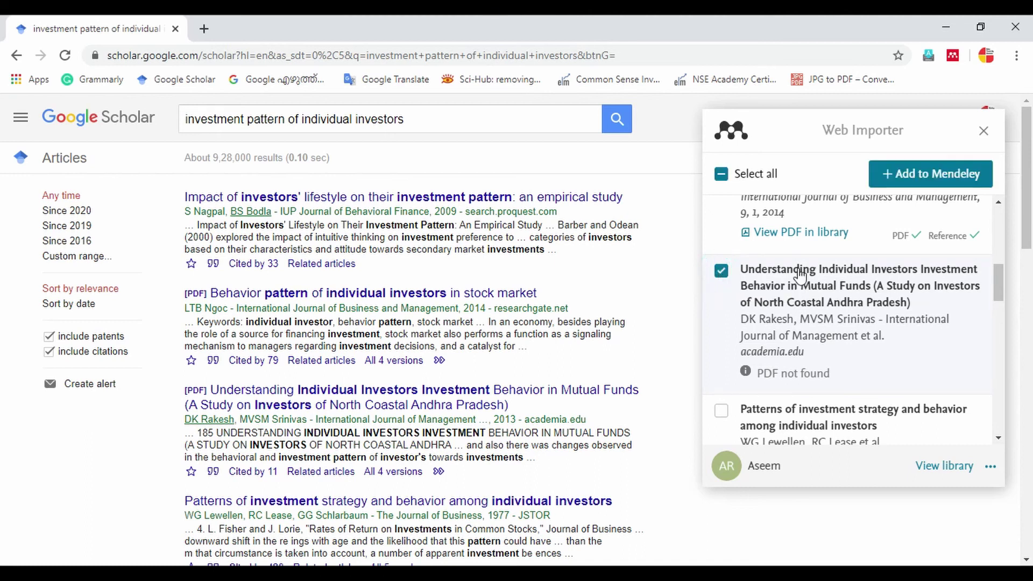
pyautogui.click(939, 187)
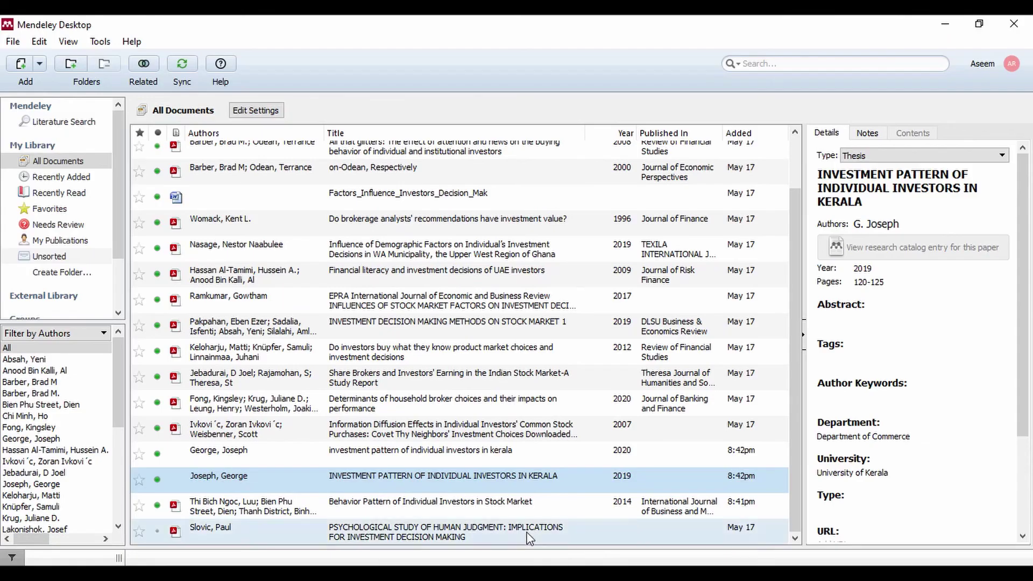
# Sync Mendeley Desktop and inspect the newly imported Understanding Individual Investors entry
pyautogui.click(604, 562)
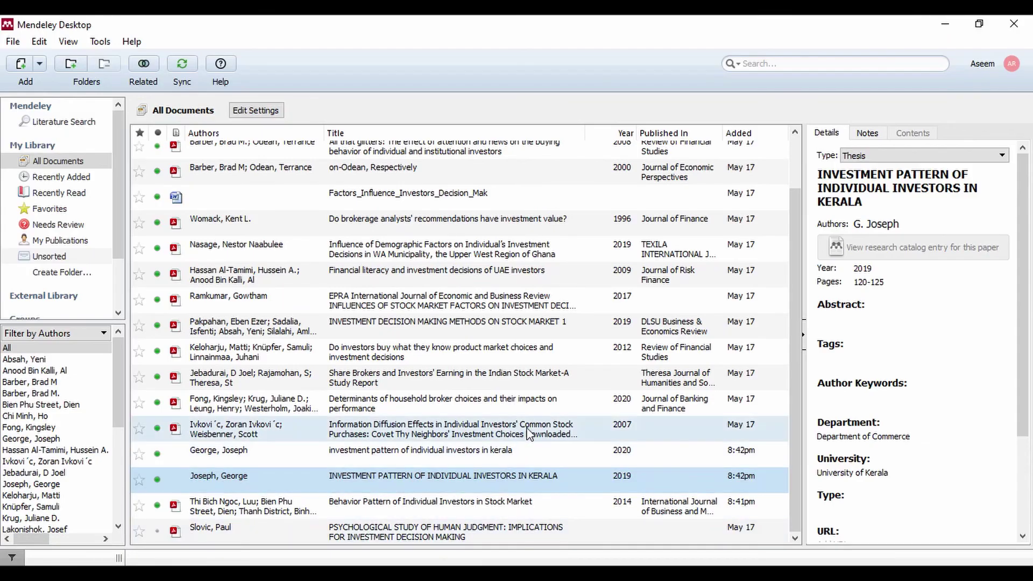
pyautogui.click(183, 65)
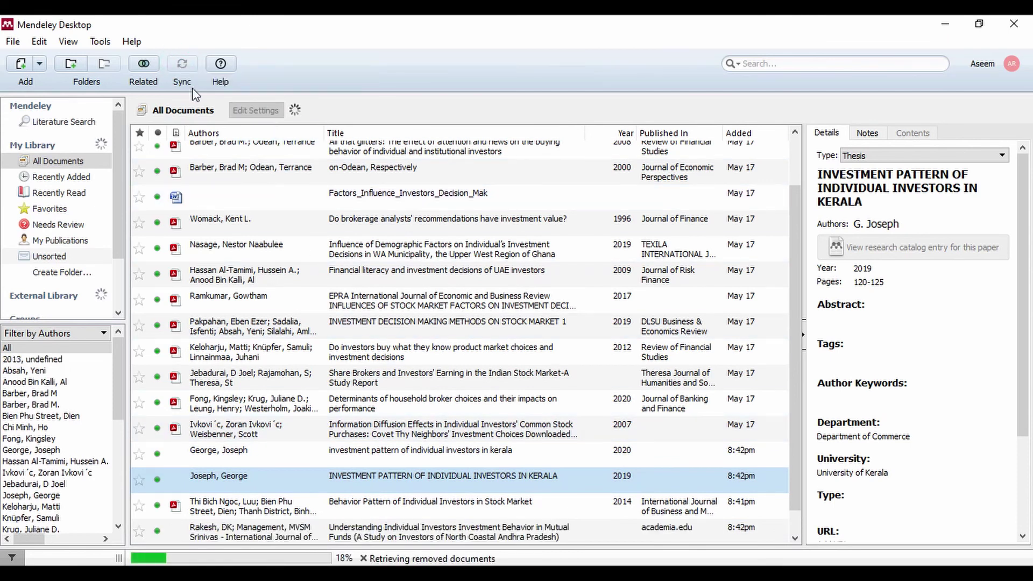
pyautogui.scroll(-1, 199, 258)
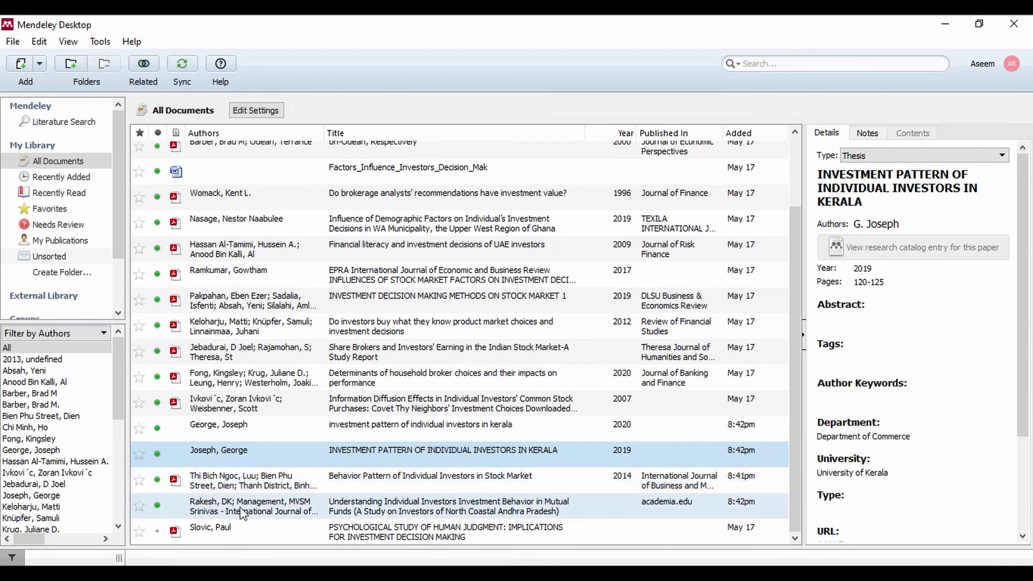
pyautogui.click(285, 505)
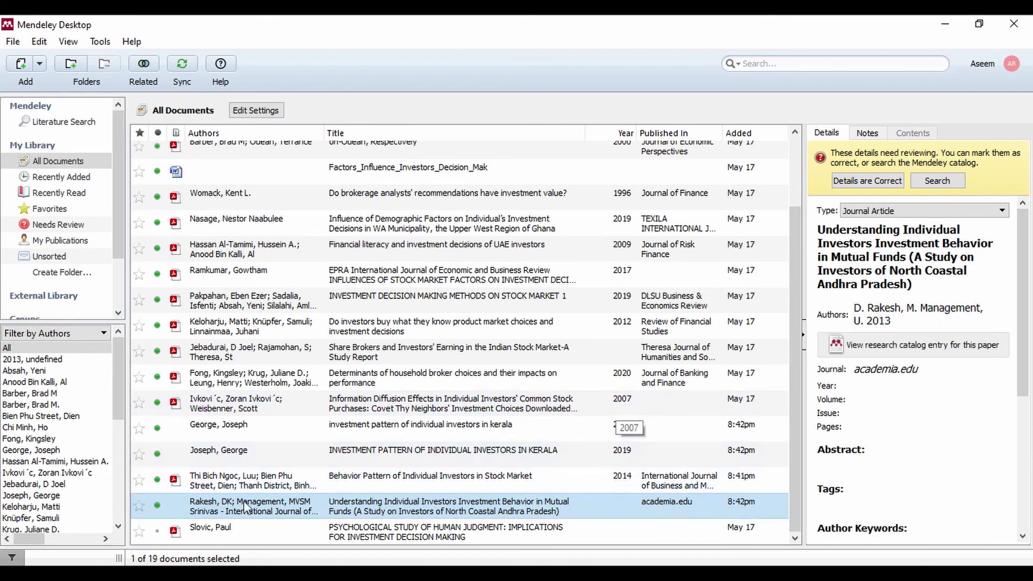
# Open the Behavior Pattern article's PDF to check it, then close it and return to Chrome
pyautogui.click(227, 480)
pyautogui.doubleClick(227, 481)
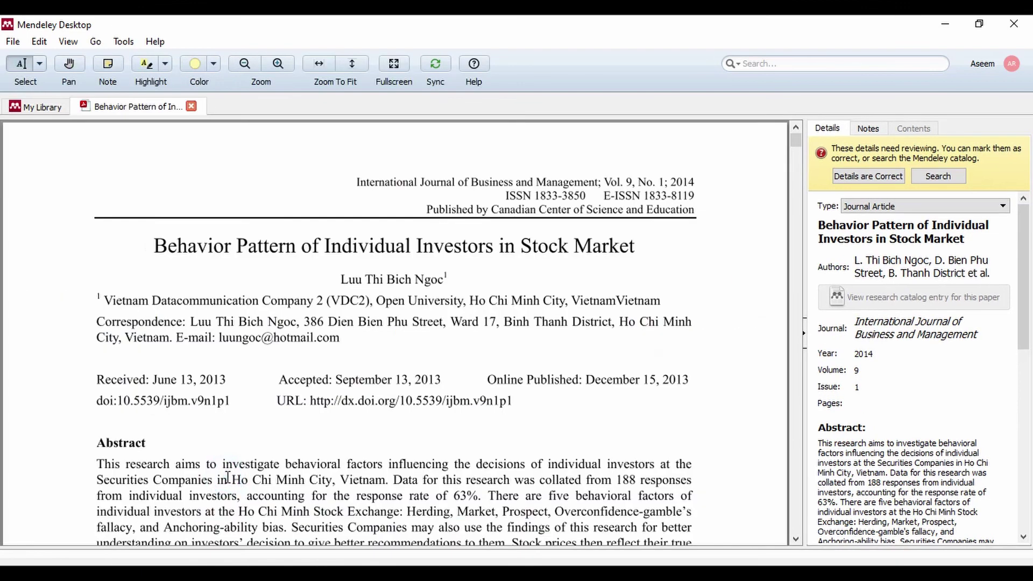
pyautogui.scroll(-3, 342, 365)
pyautogui.scroll(-2, 342, 365)
pyautogui.scroll(5, 342, 365)
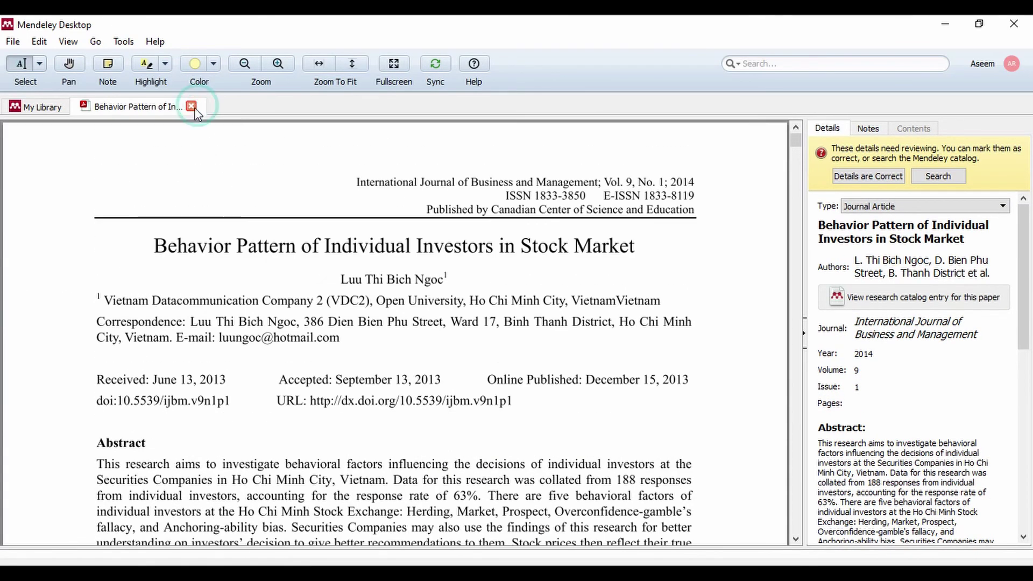
pyautogui.click(192, 106)
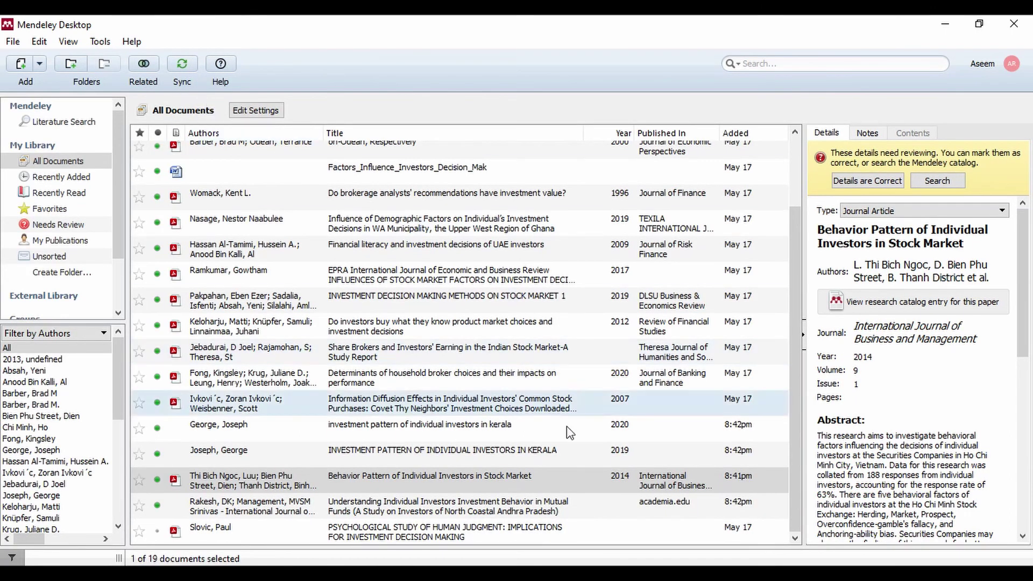
pyautogui.hotkey('alt', 'Tab')
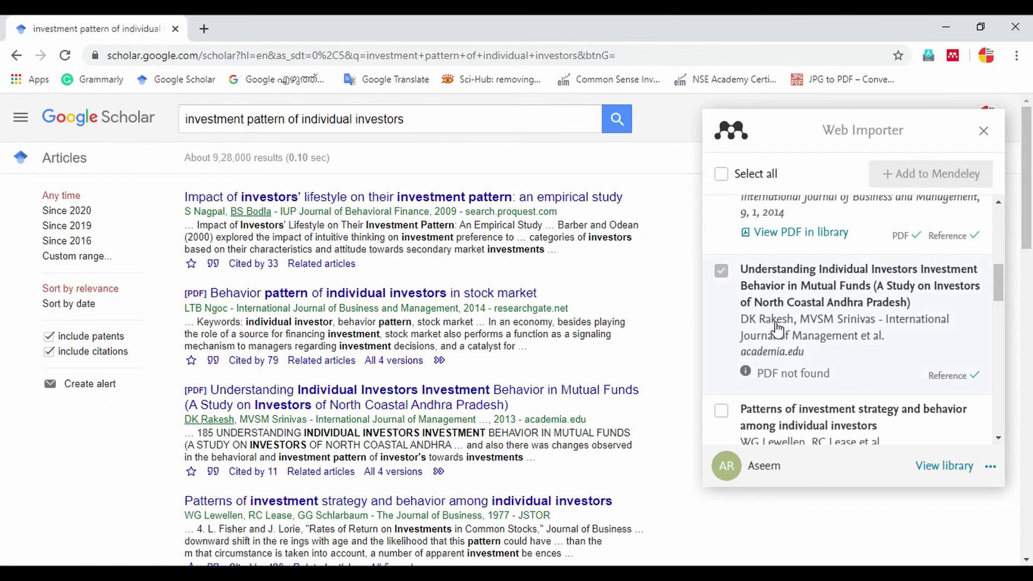
# Add the Realized Returns on Common Stock Investments article, select all remaining results, and return to Mendeley Desktop
pyautogui.scroll(-3, 780, 330)
pyautogui.scroll(-4, 790, 344)
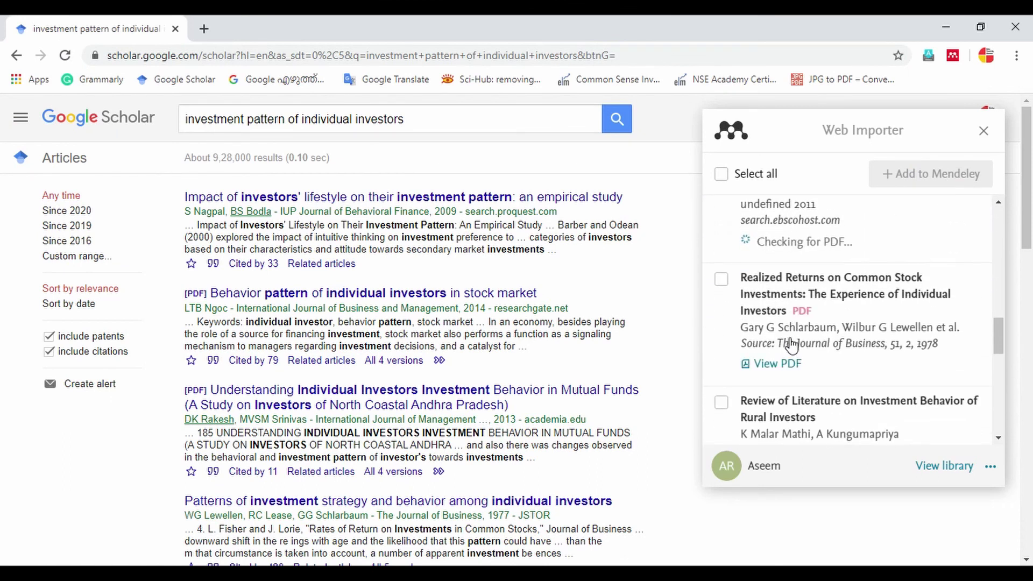
pyautogui.click(721, 279)
pyautogui.click(940, 174)
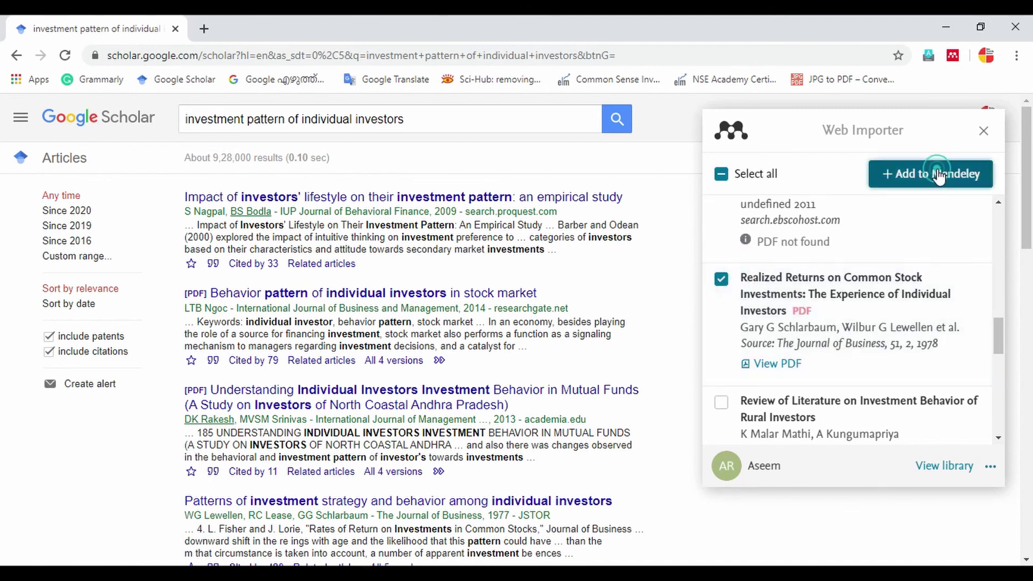
pyautogui.click(722, 174)
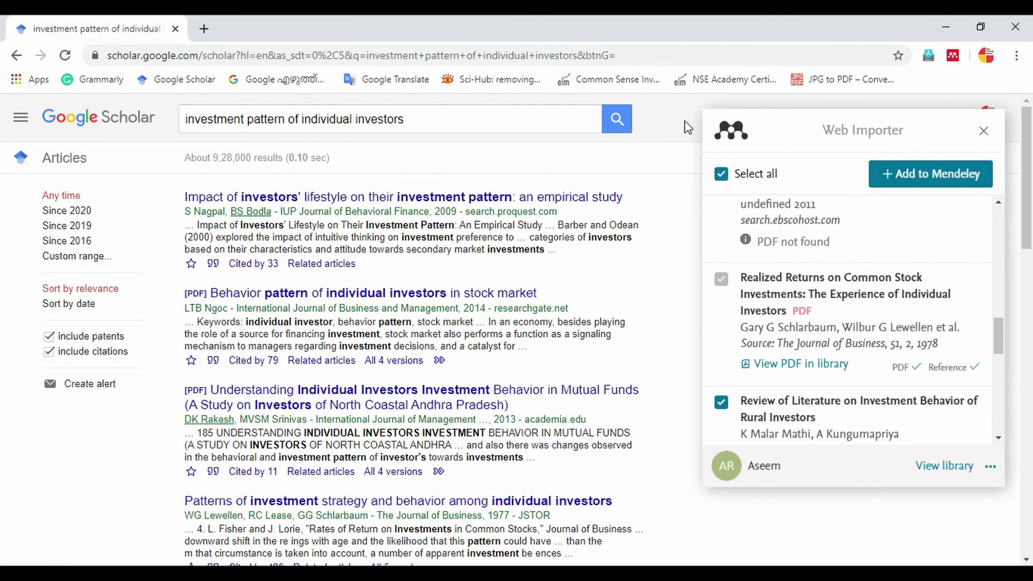
pyautogui.click(589, 574)
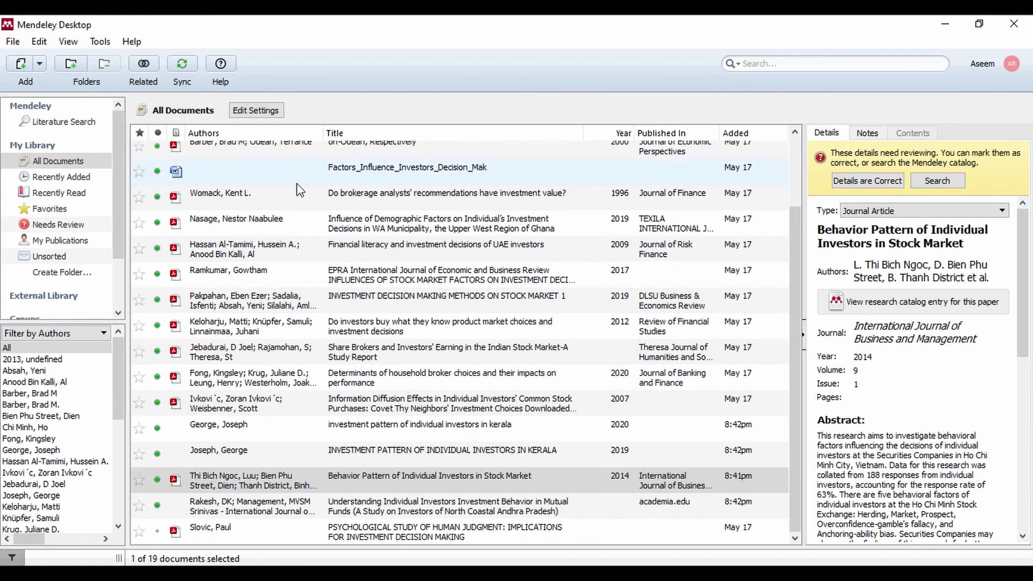
# Show the Add dropdown's options: Add Files, Add Folder, Watch Folder and Add Entry Manually
pyautogui.click(38, 65)
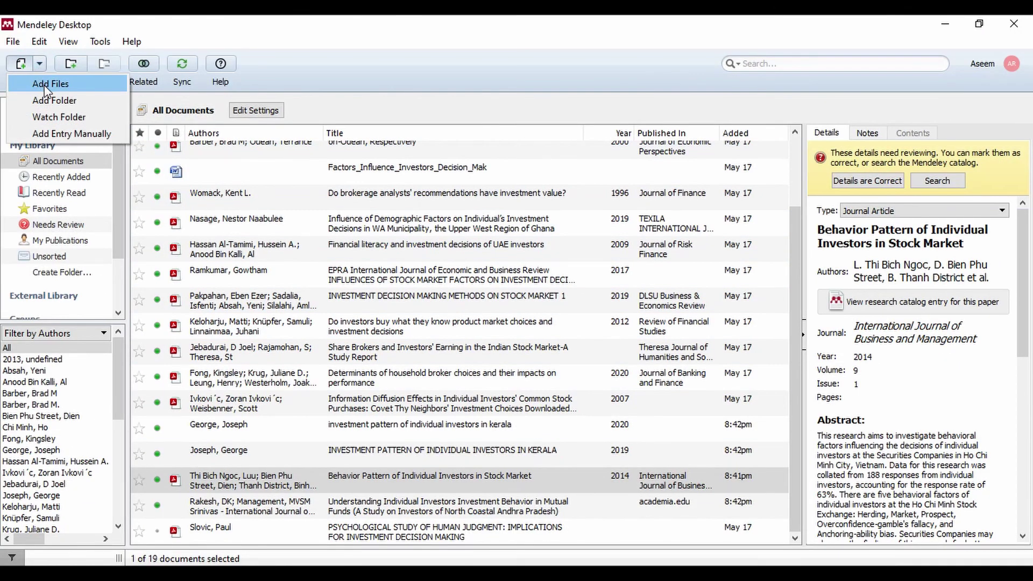